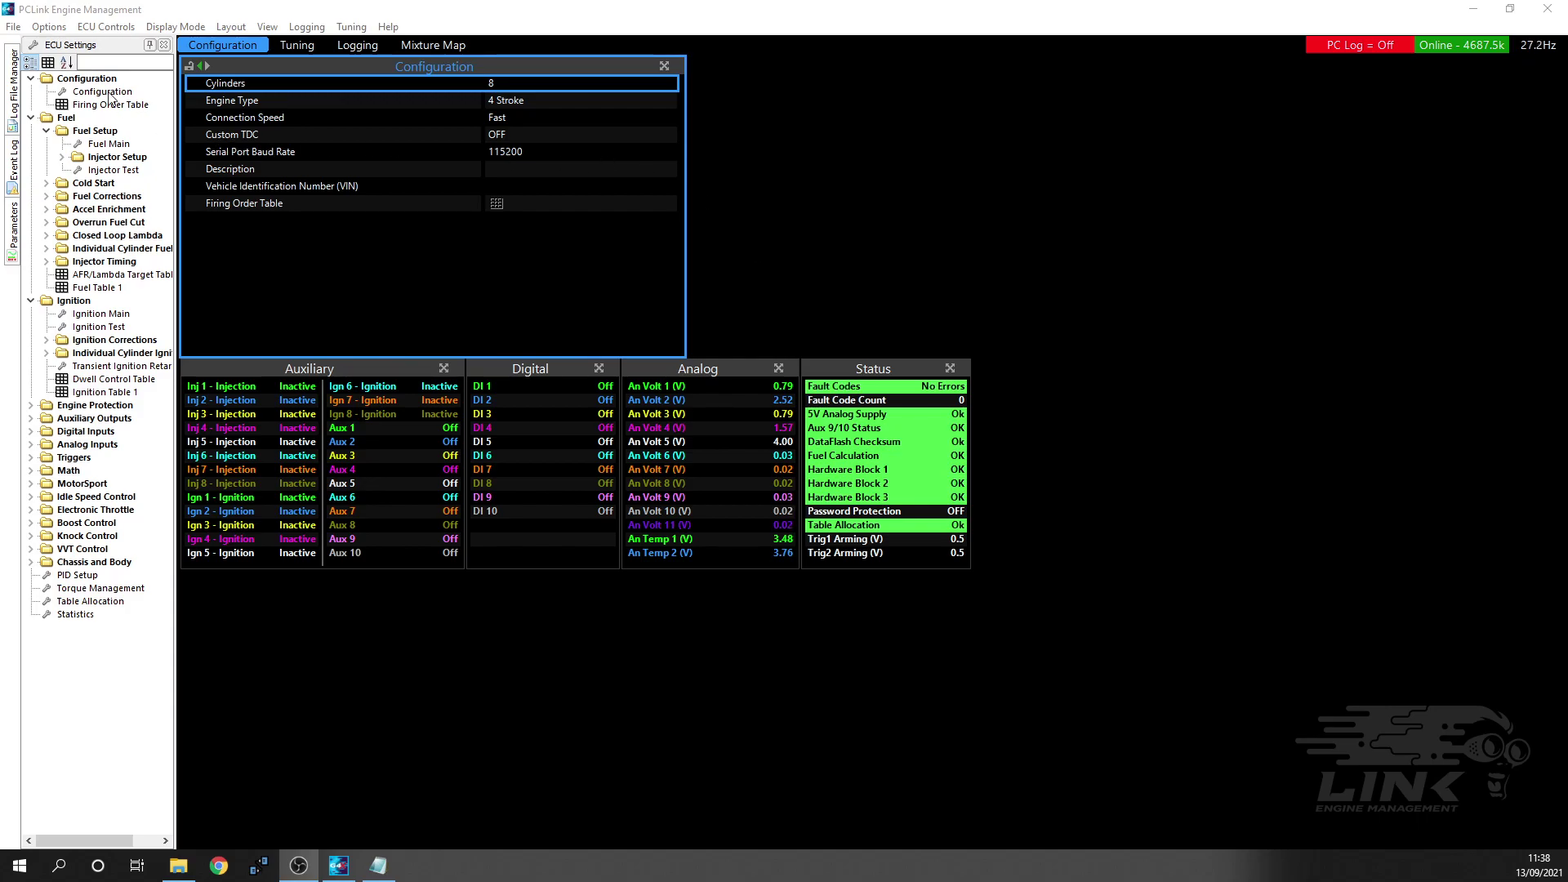
- Open the Configuration > Firing Order Table, which still lists cylinders 1-8 in numeric order
{"action": "left_click", "coordinate": [31, 79]}
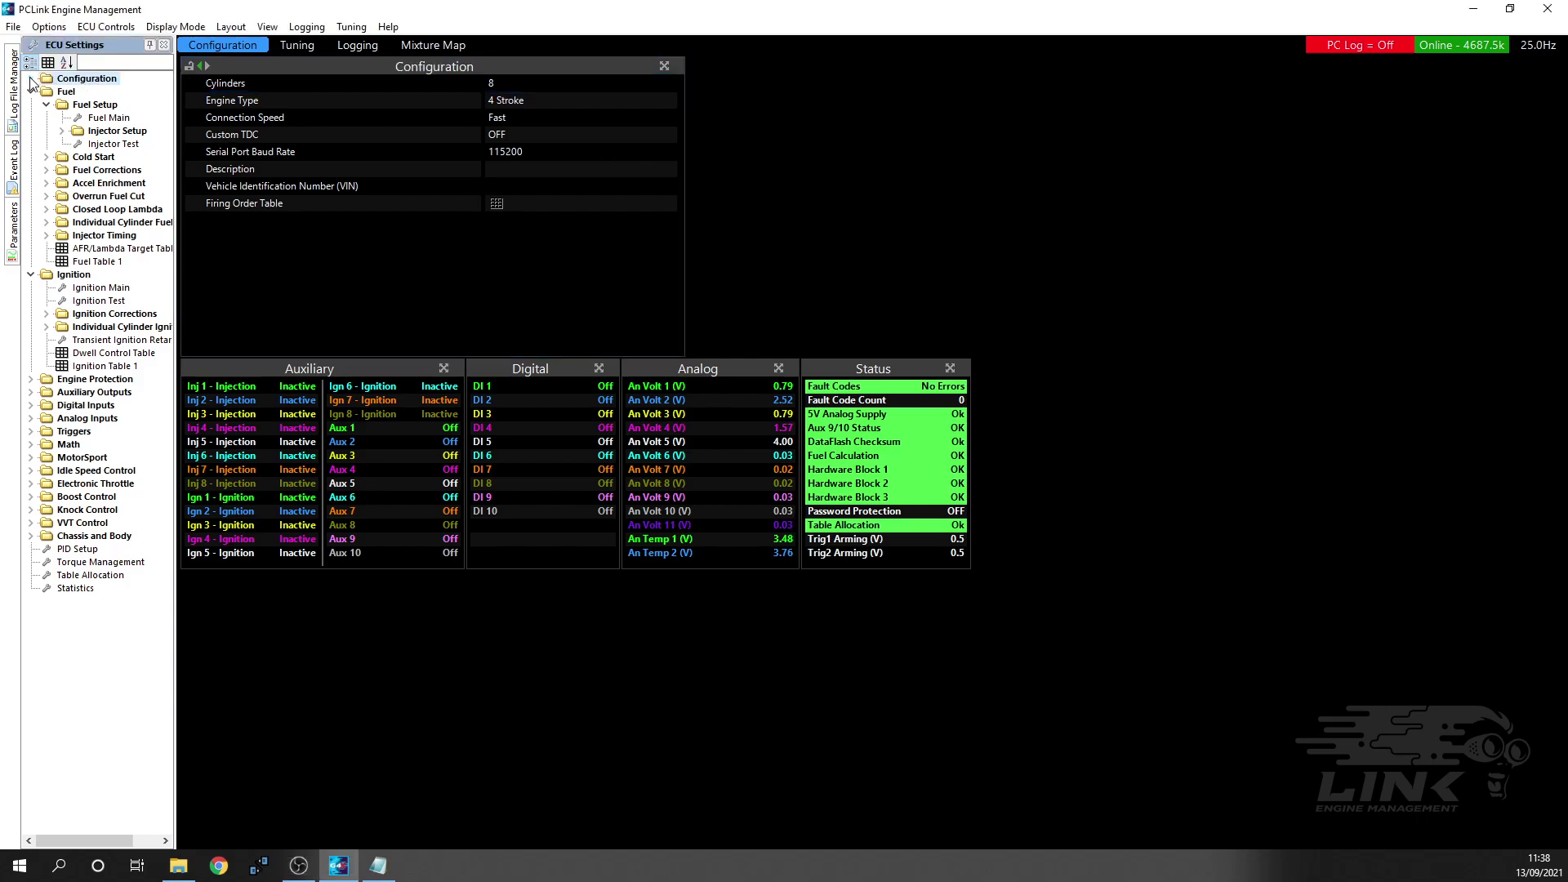
{"action": "left_click", "coordinate": [31, 78]}
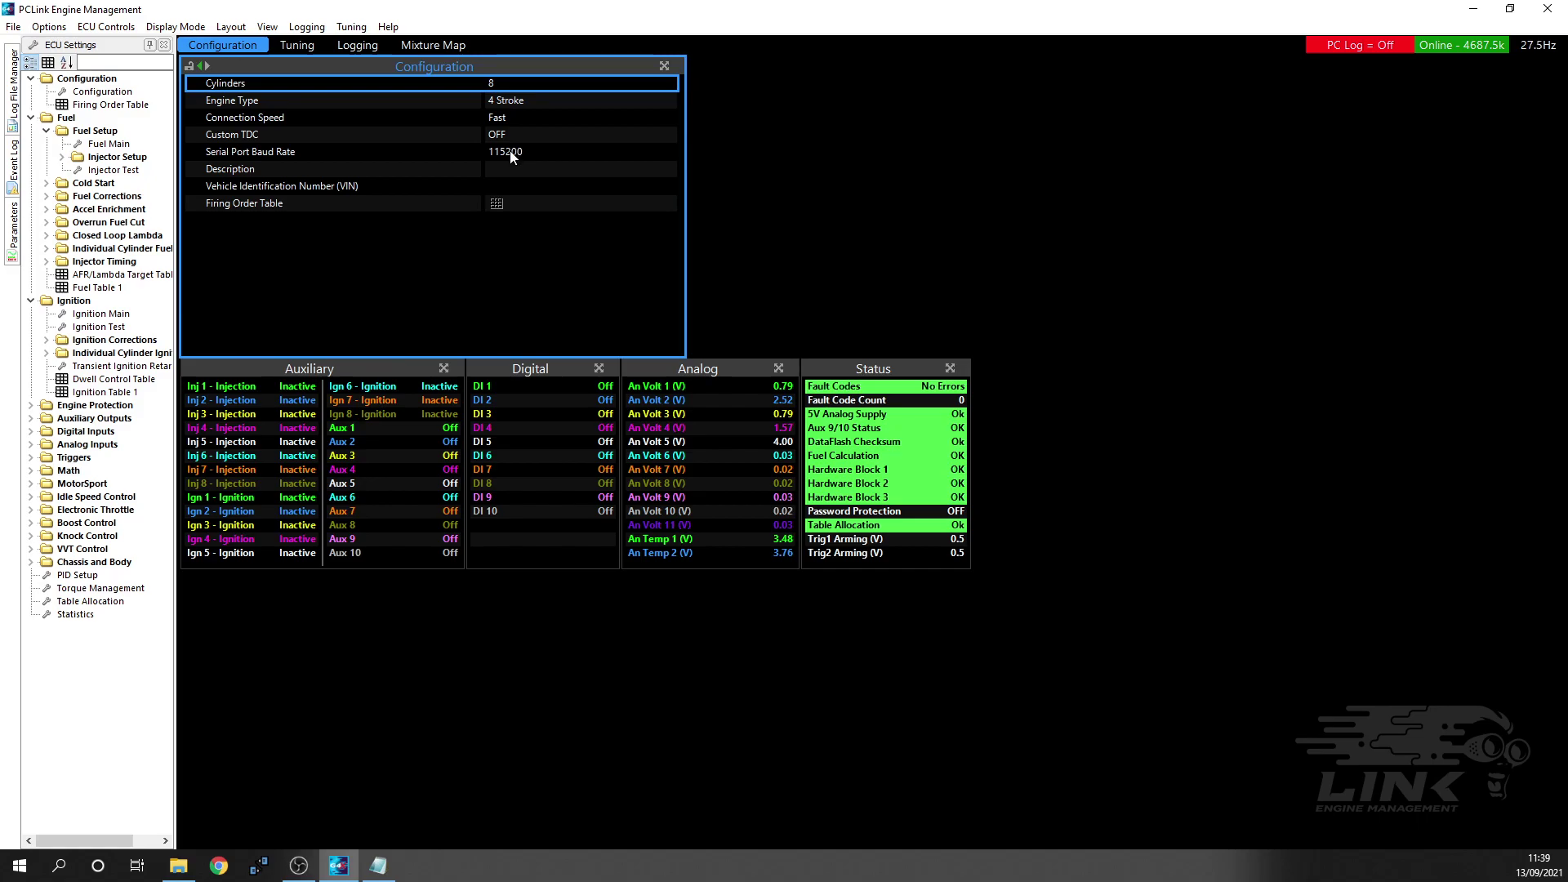
{"action": "left_click", "coordinate": [517, 187]}
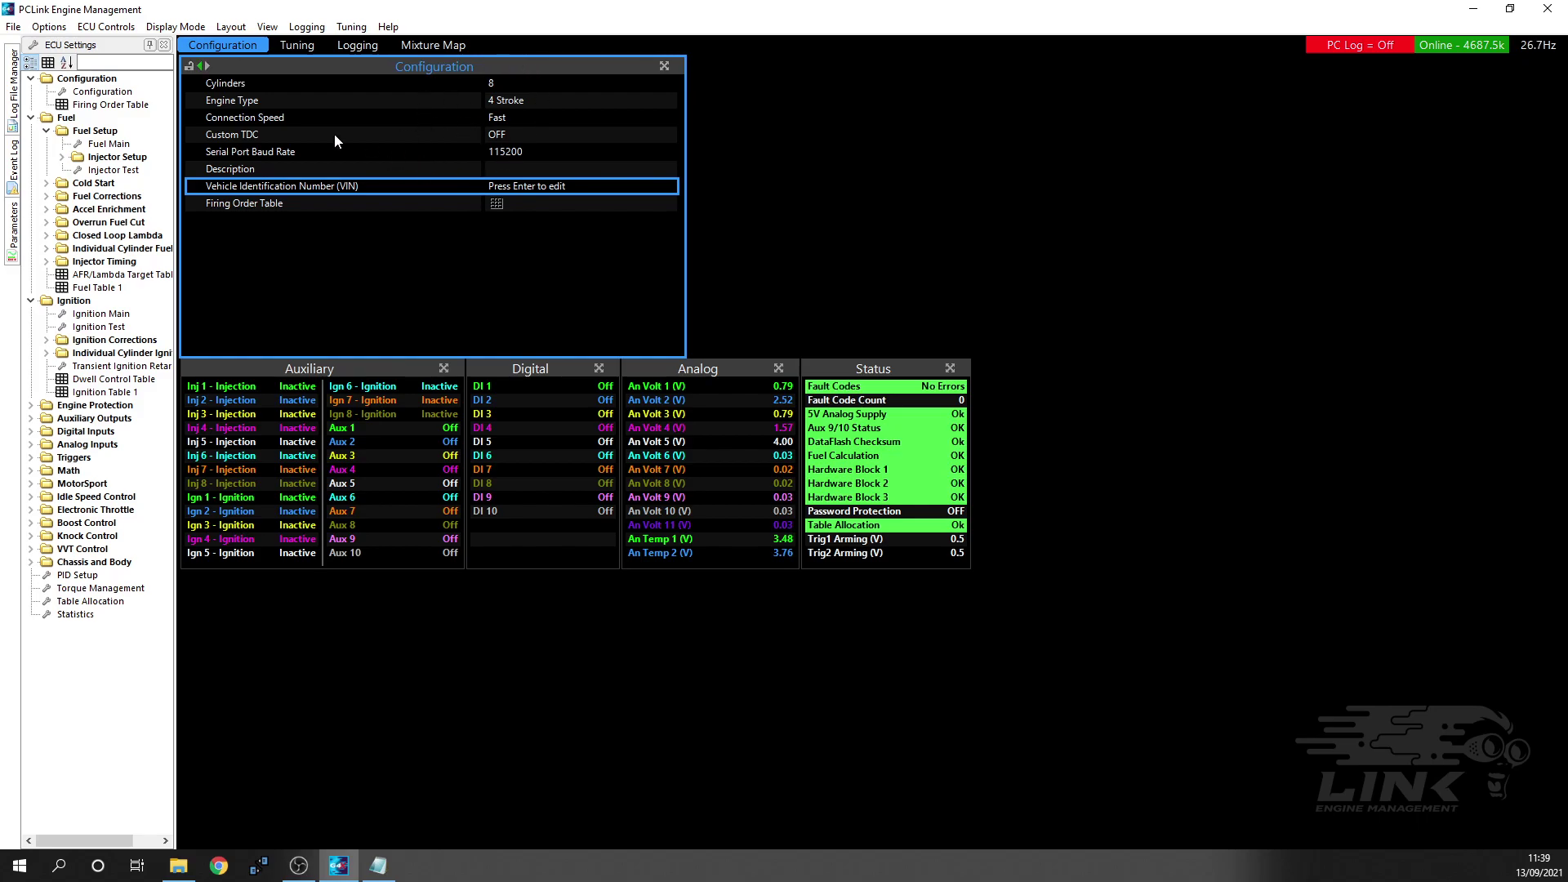
{"action": "left_click", "coordinate": [89, 105]}
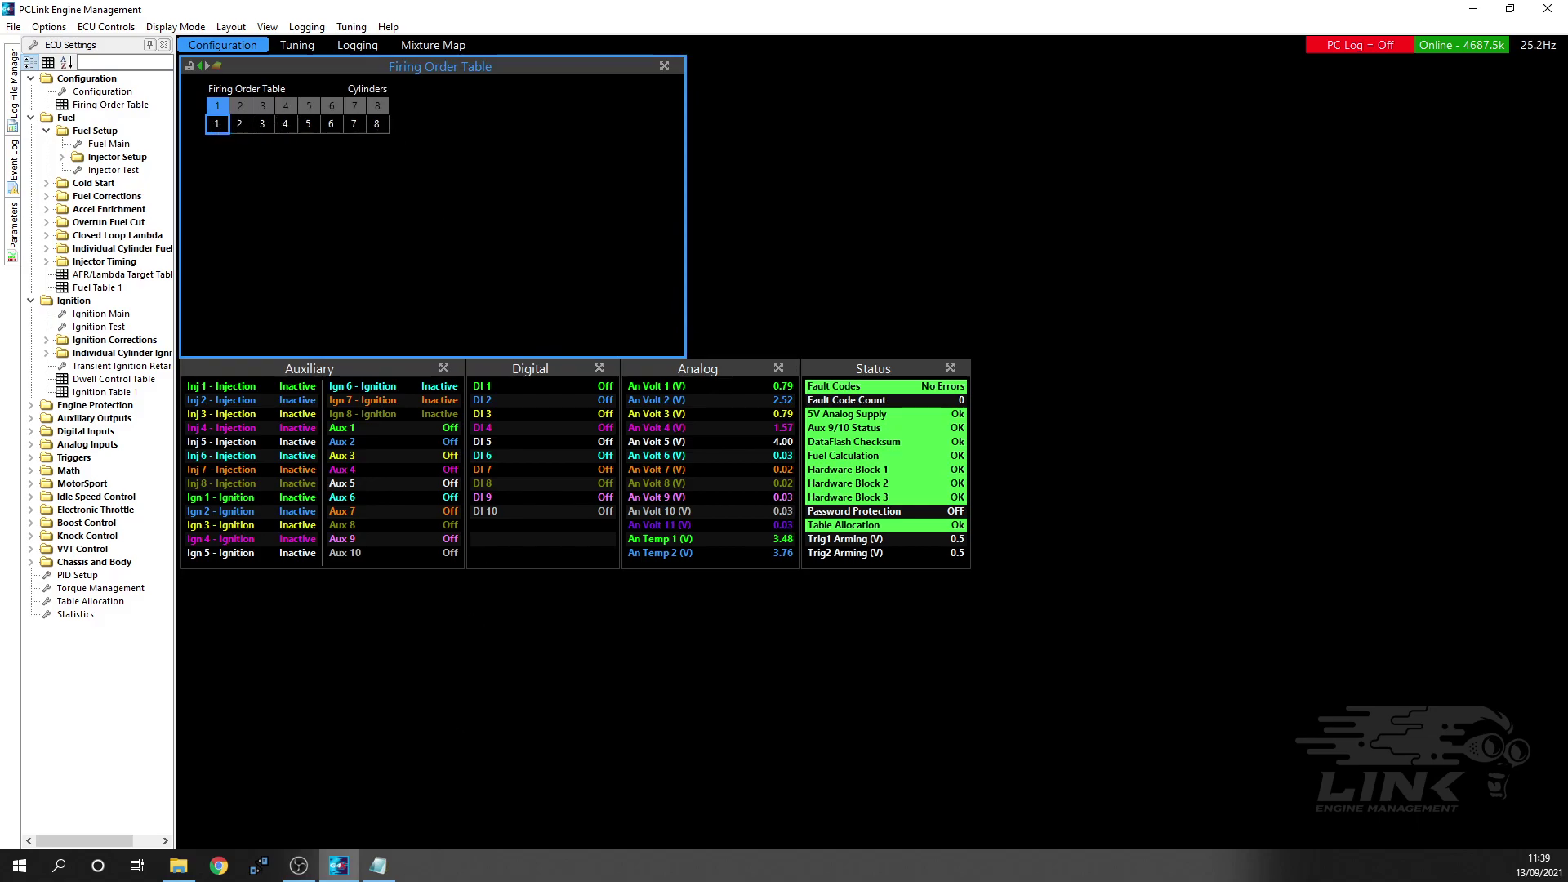
- Bring up the 3UZ notes and set firing positions two to four to cylinders 8, 4, 3
{"action": "left_click", "coordinate": [388, 875]}
{"action": "left_click_drag", "start_coordinate": [501, 152], "coordinate": [594, 222]}
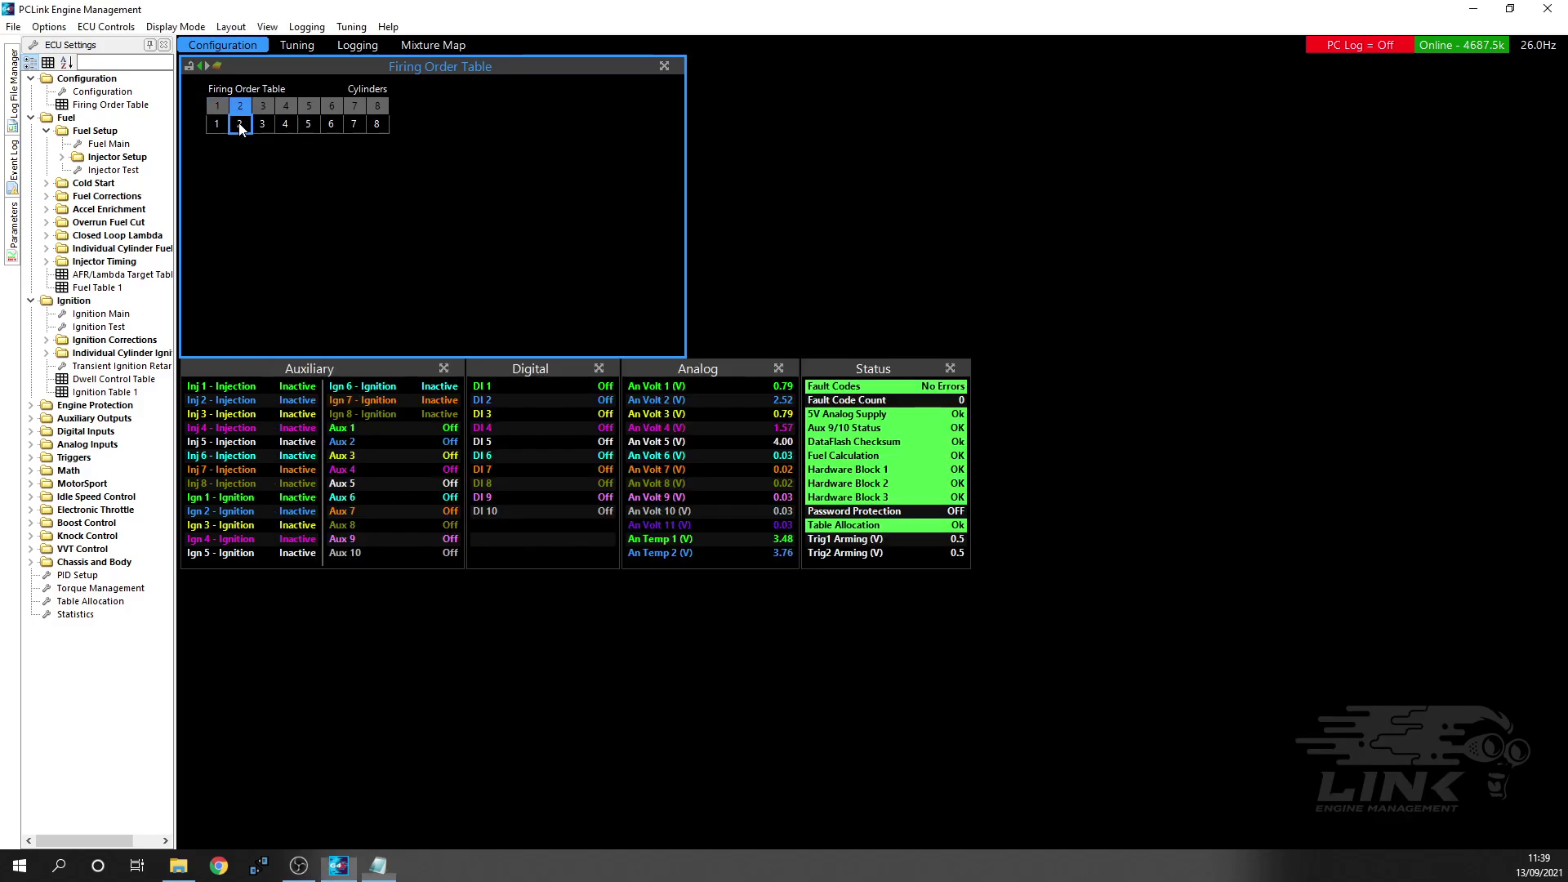
{"action": "left_click", "coordinate": [240, 124]}
{"action": "type", "text": "=8"}
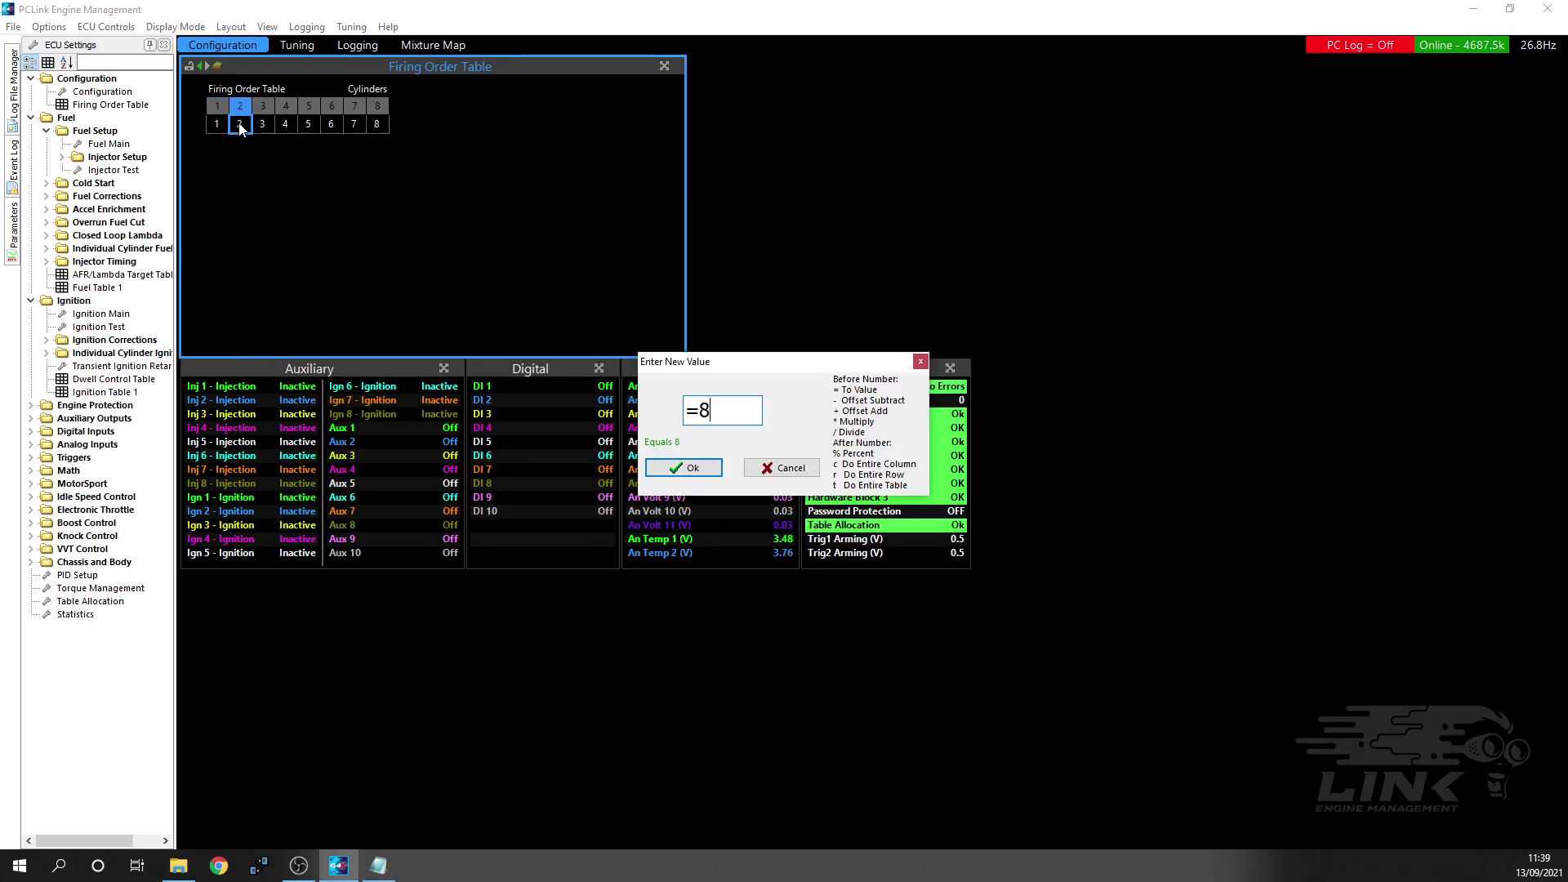
{"action": "left_click", "coordinate": [690, 468]}
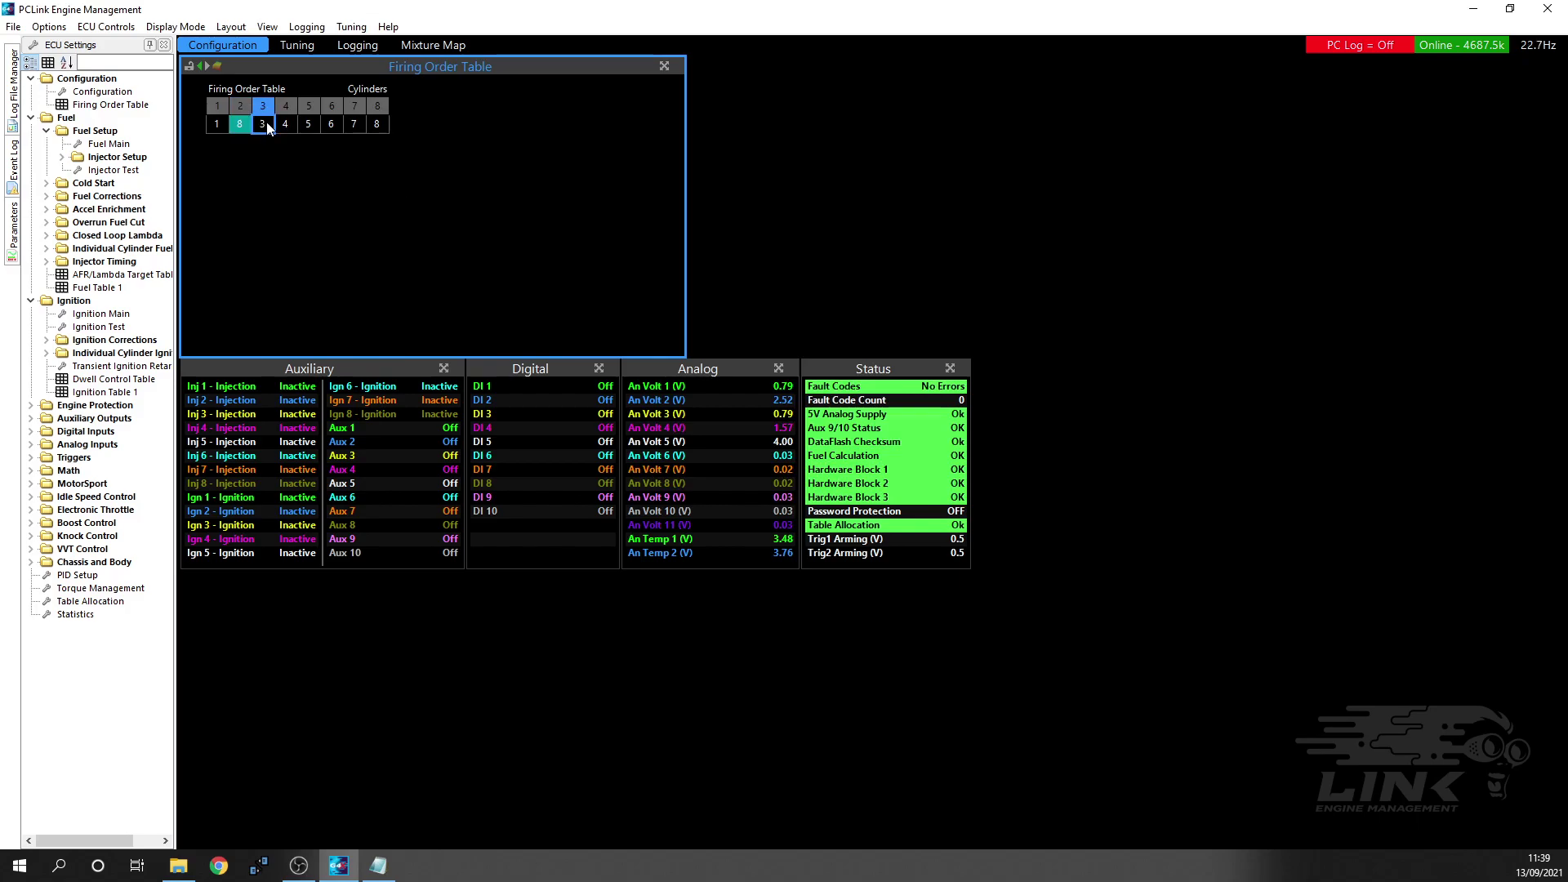
{"action": "type", "text": "=4"}
{"action": "left_click", "coordinate": [690, 468]}
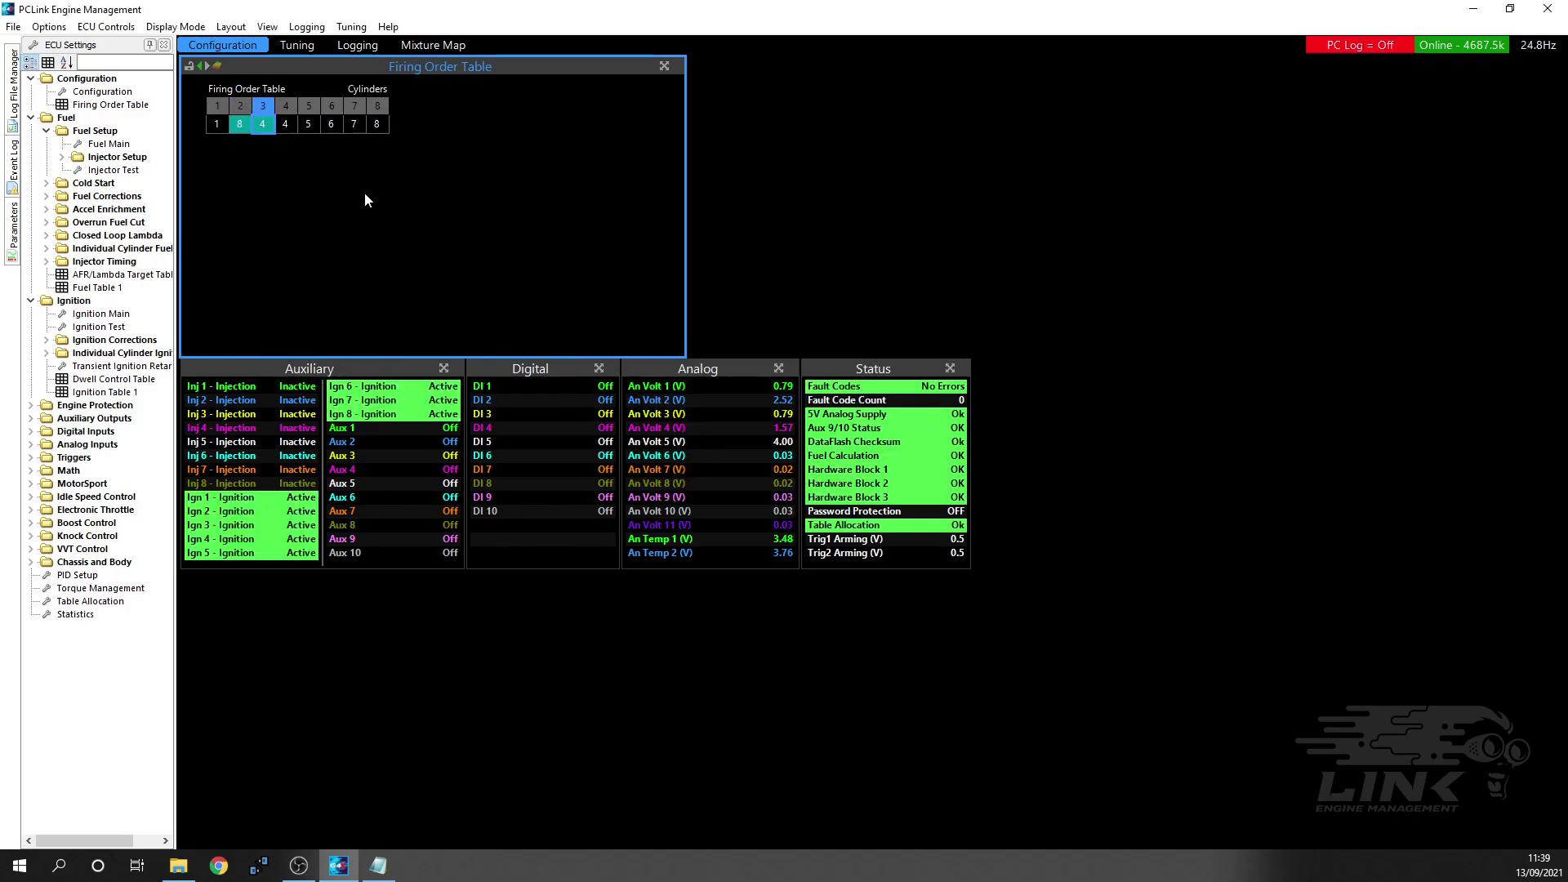
{"action": "key", "text": "Right"}
{"action": "type", "text": "=3"}
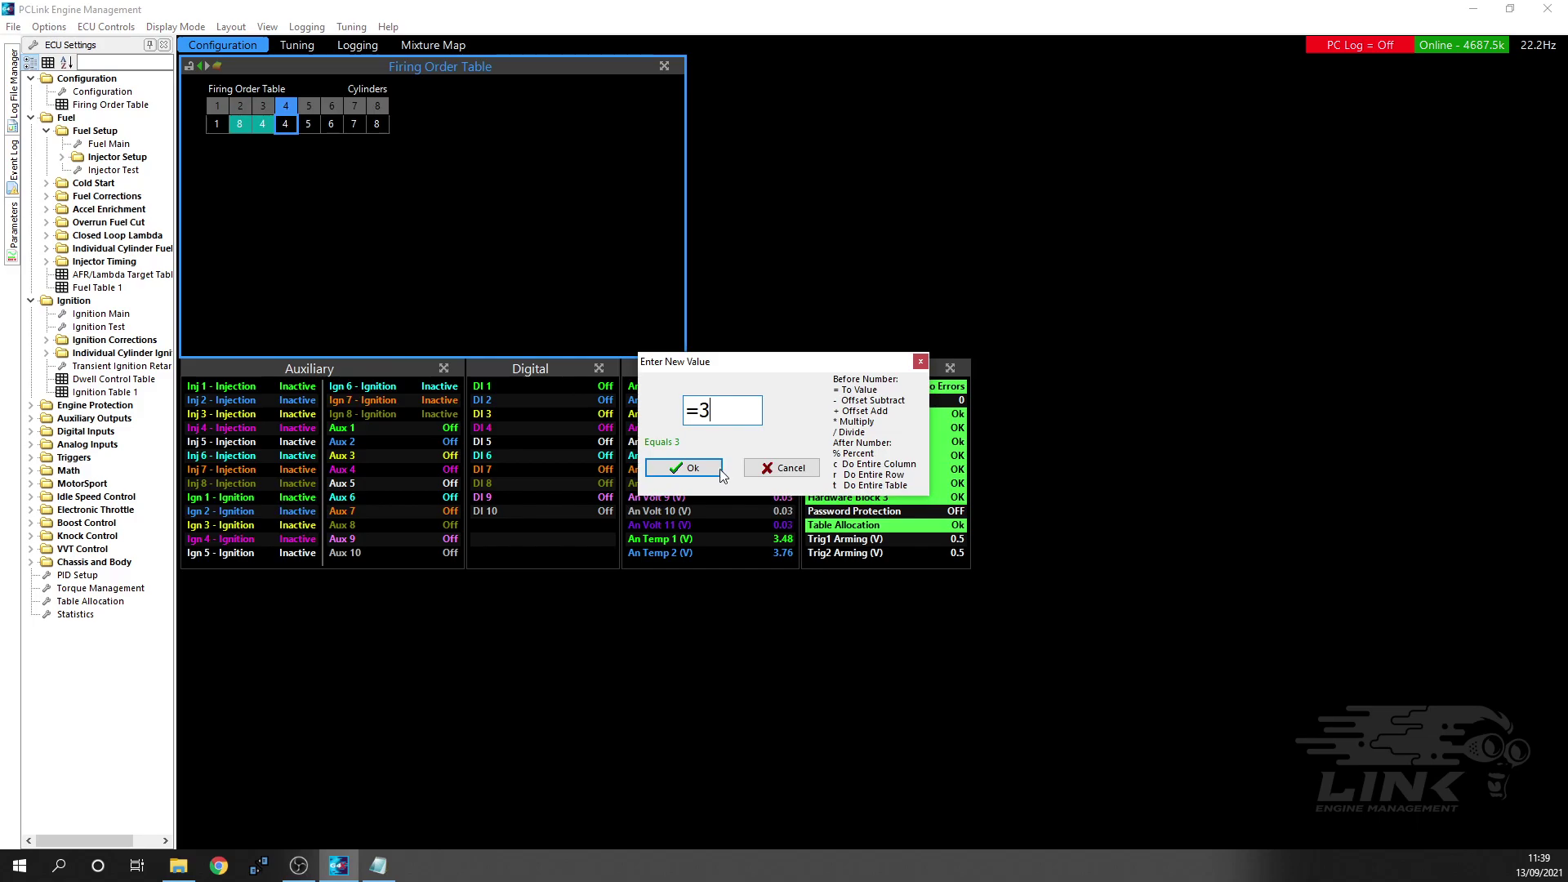
{"action": "left_click", "coordinate": [690, 468]}
- Set positions five to eight to 6, 5, 7 (unchanged) and 2, completing 1-8-4-3-6-5-7-2
{"action": "left_click", "coordinate": [378, 865]}
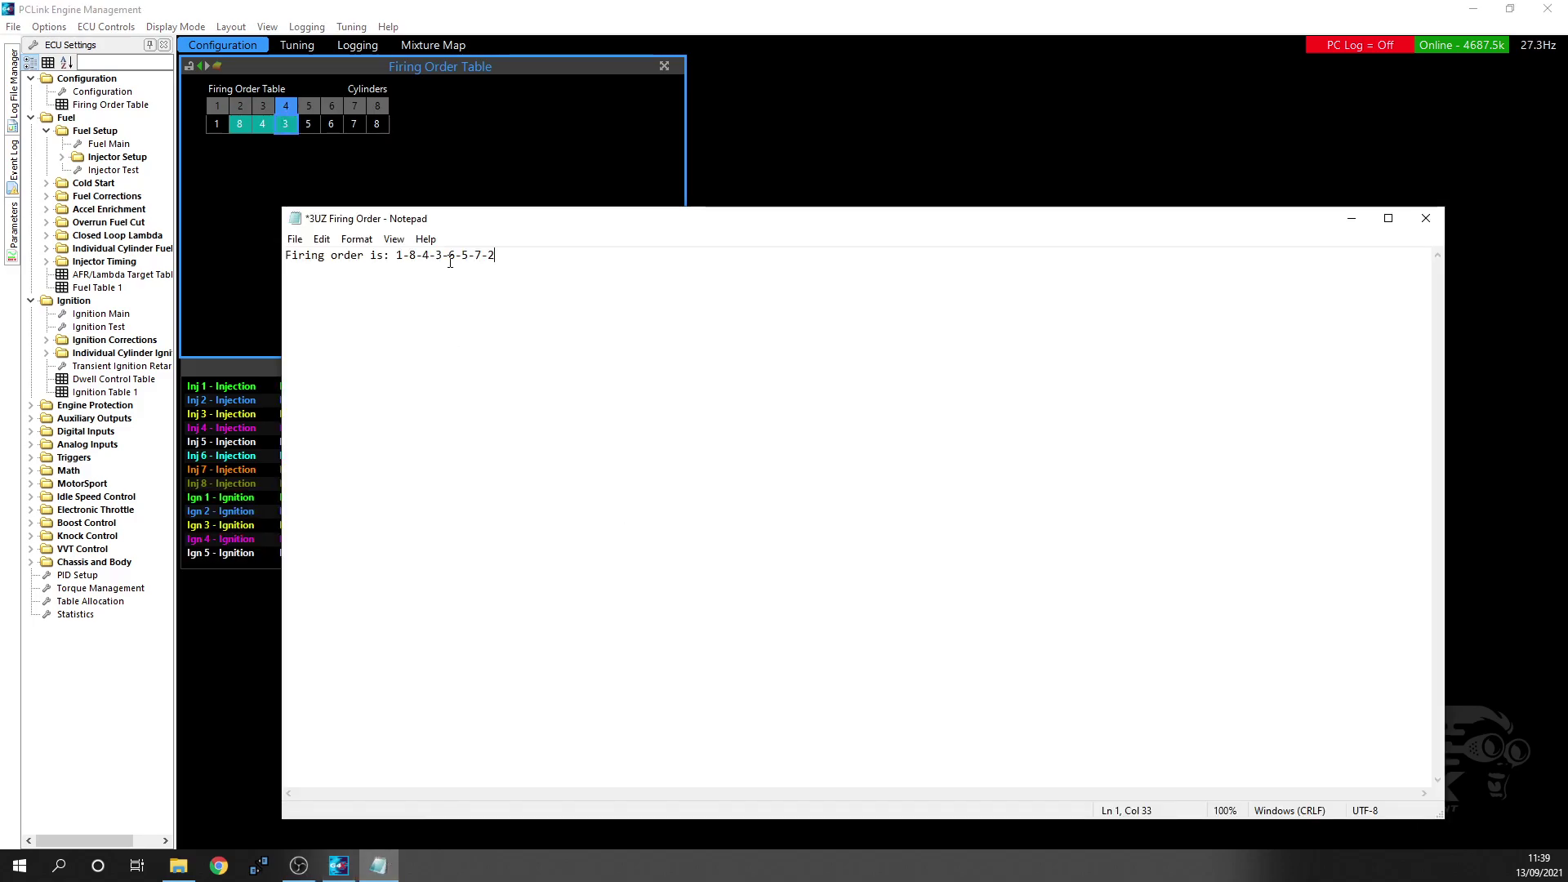
{"action": "left_click", "coordinate": [304, 124]}
{"action": "type", "text": "6"}
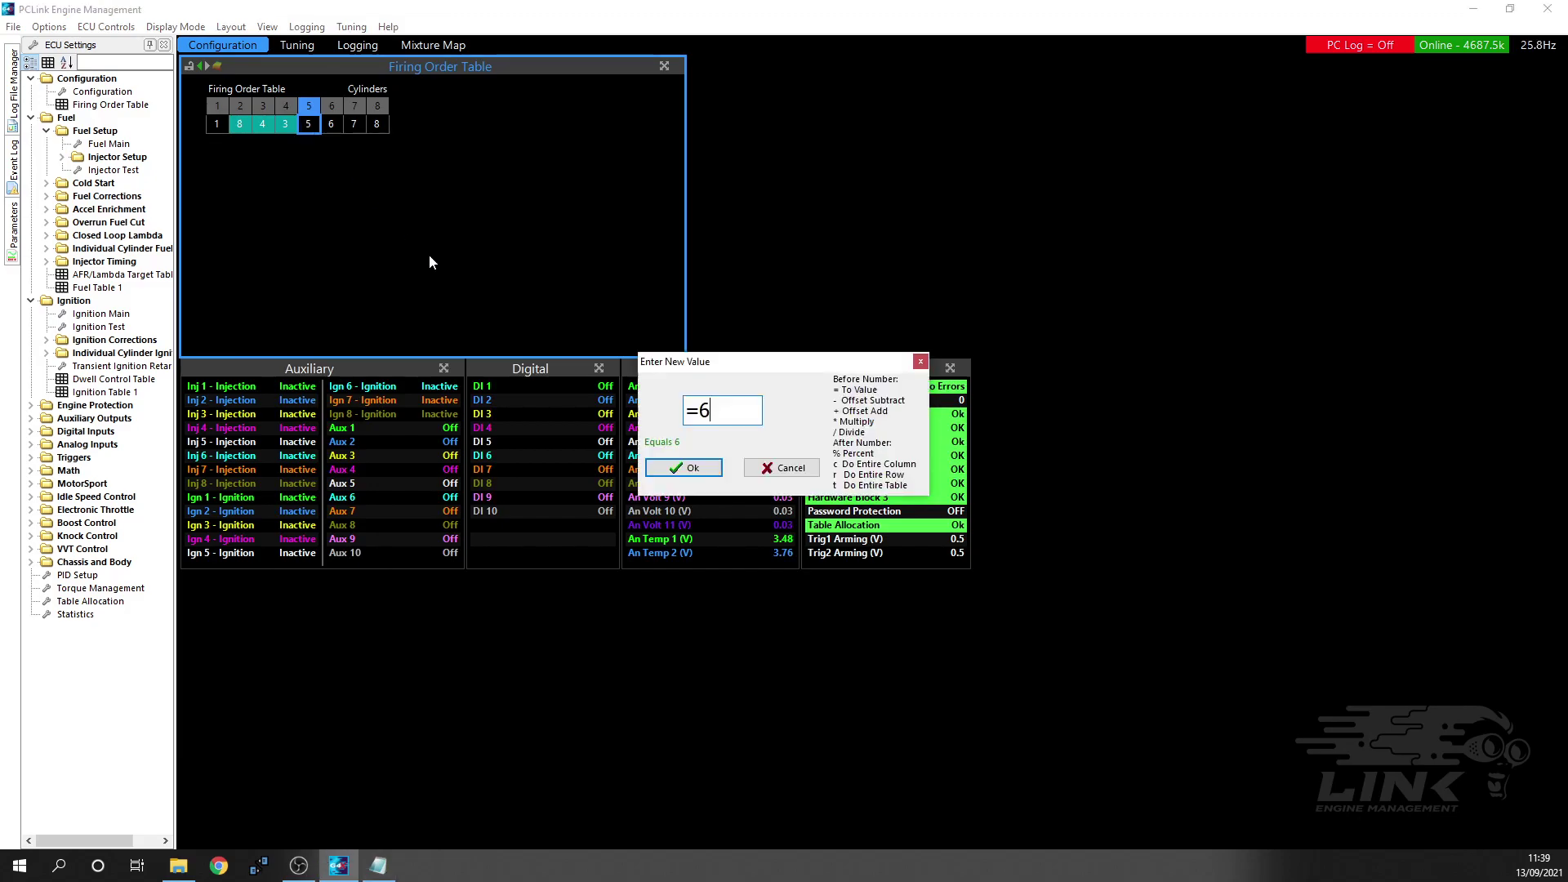
{"action": "key", "text": "Return"}
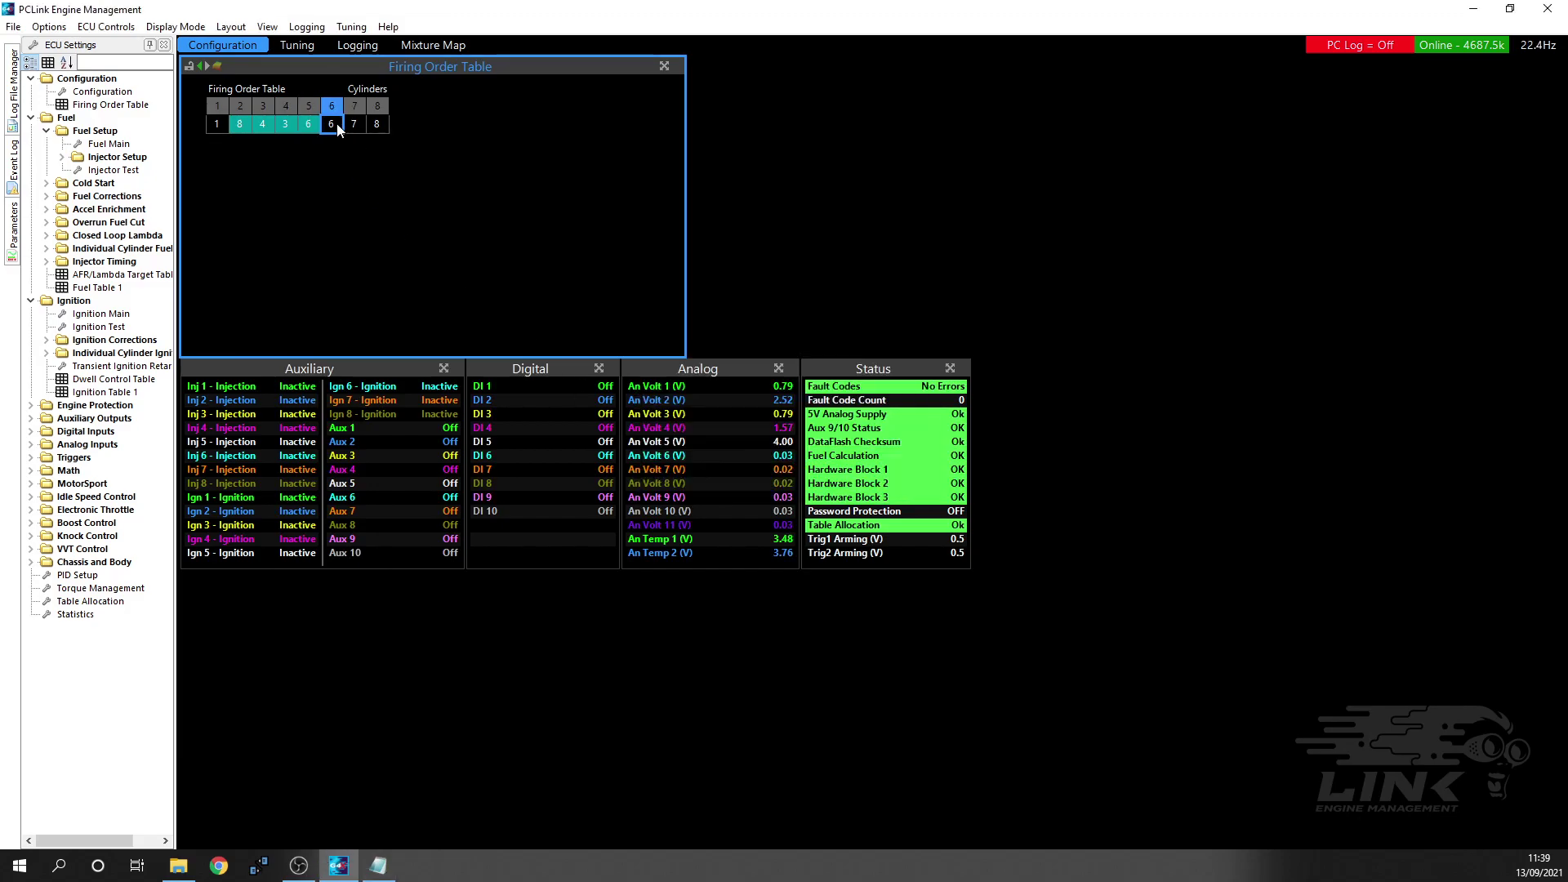
{"action": "type", "text": "5"}
{"action": "left_click", "coordinate": [690, 470]}
{"action": "left_click", "coordinate": [356, 126]}
{"action": "left_click", "coordinate": [380, 124]}
{"action": "type", "text": "2"}
{"action": "left_click", "coordinate": [694, 470]}
- Store the 1-8-4-3-6-5-7-2 firing order to the ECU and confirm it against the notes
{"action": "left_click", "coordinate": [104, 27]}
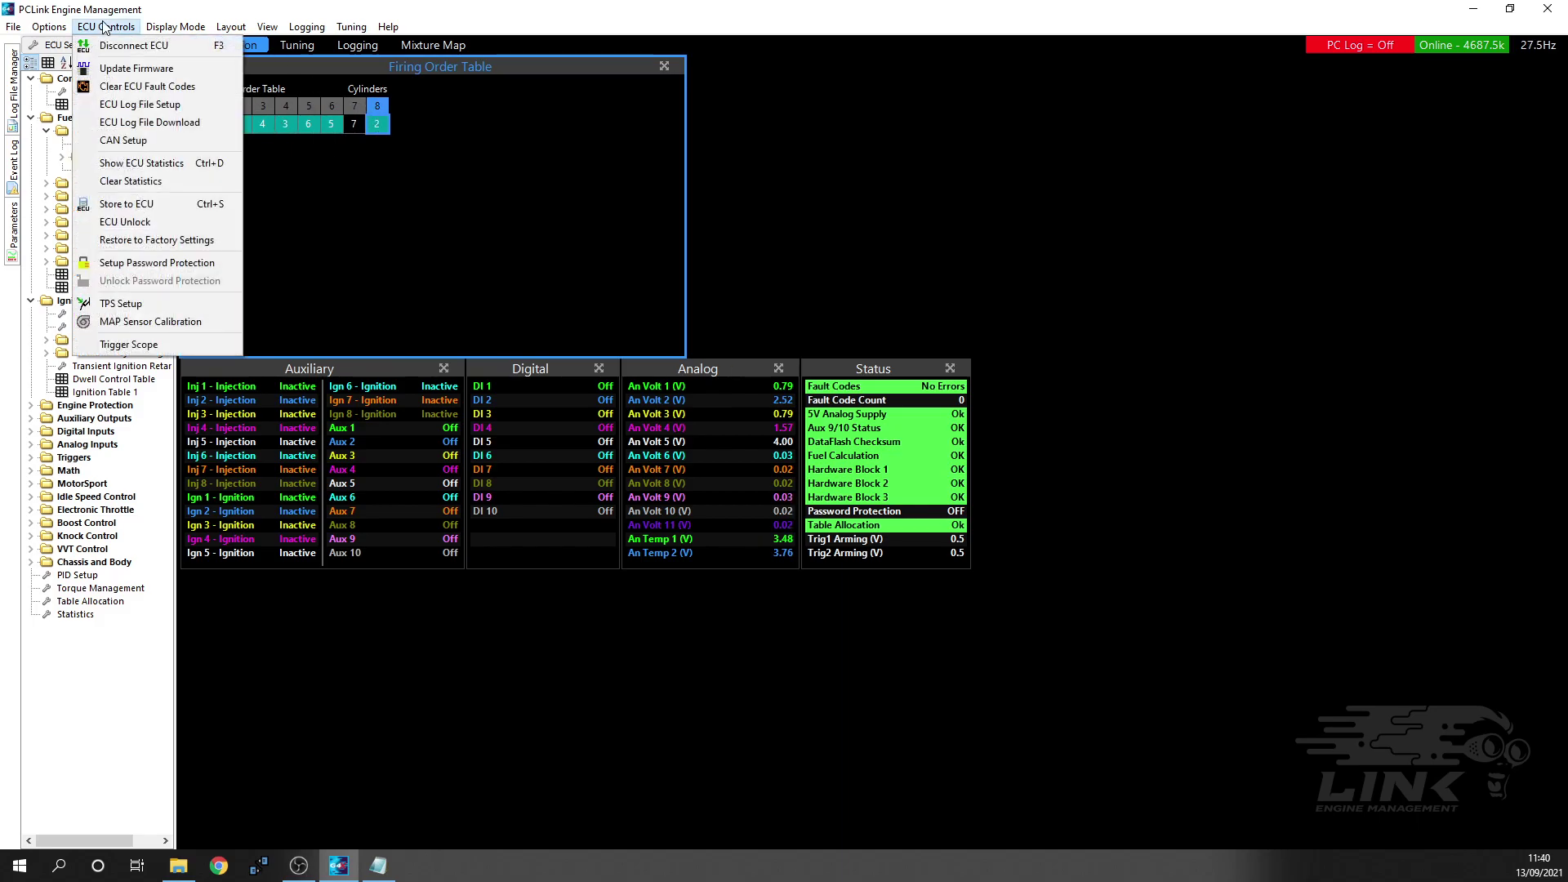
{"action": "left_click", "coordinate": [129, 204]}
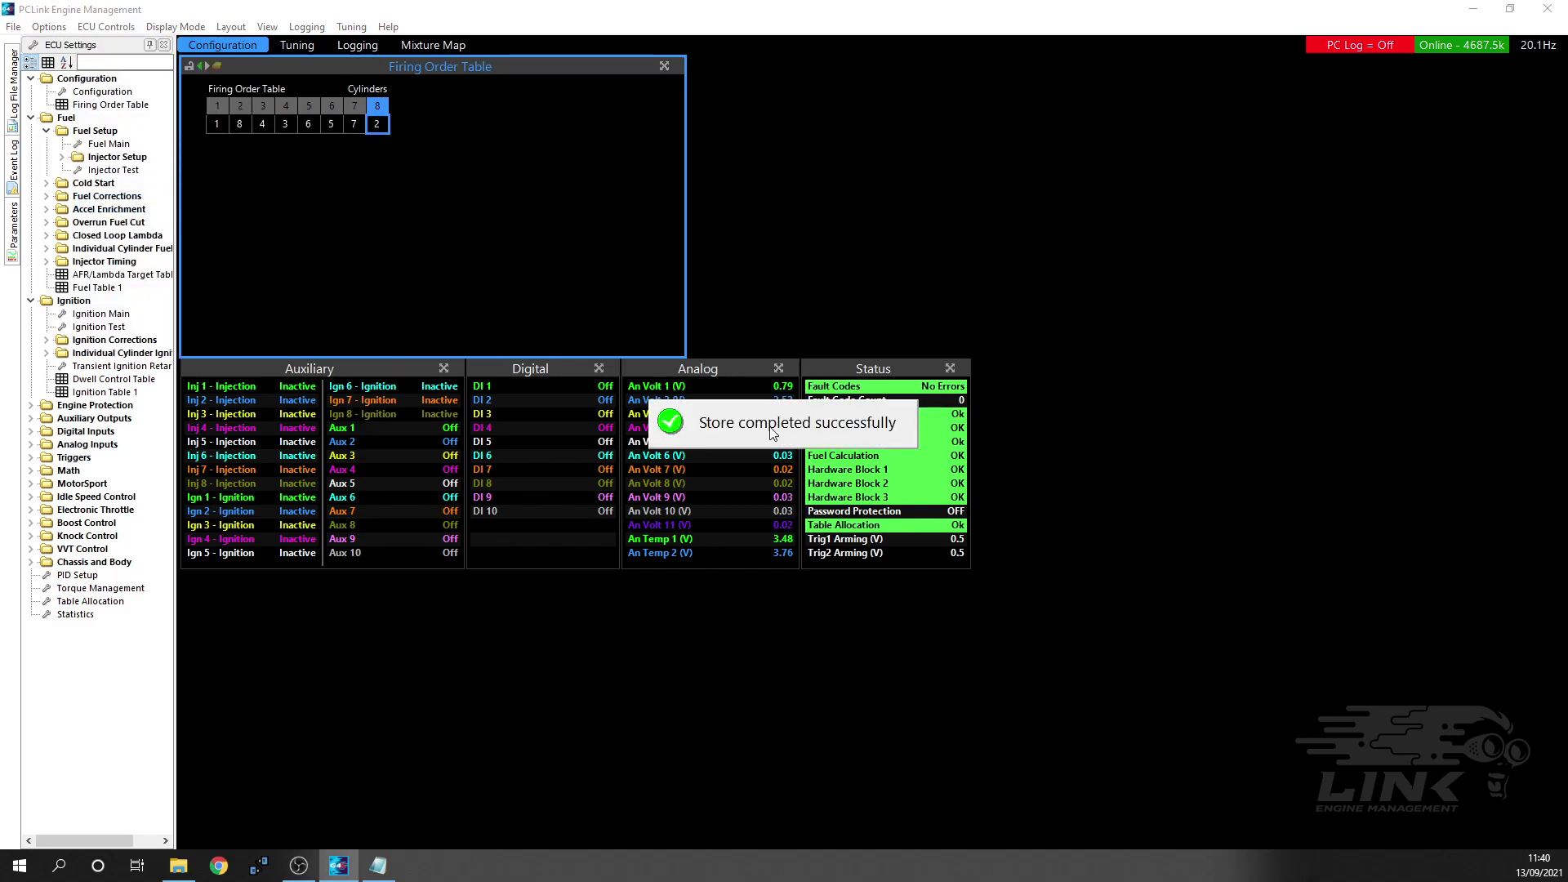
{"action": "left_click", "coordinate": [105, 26]}
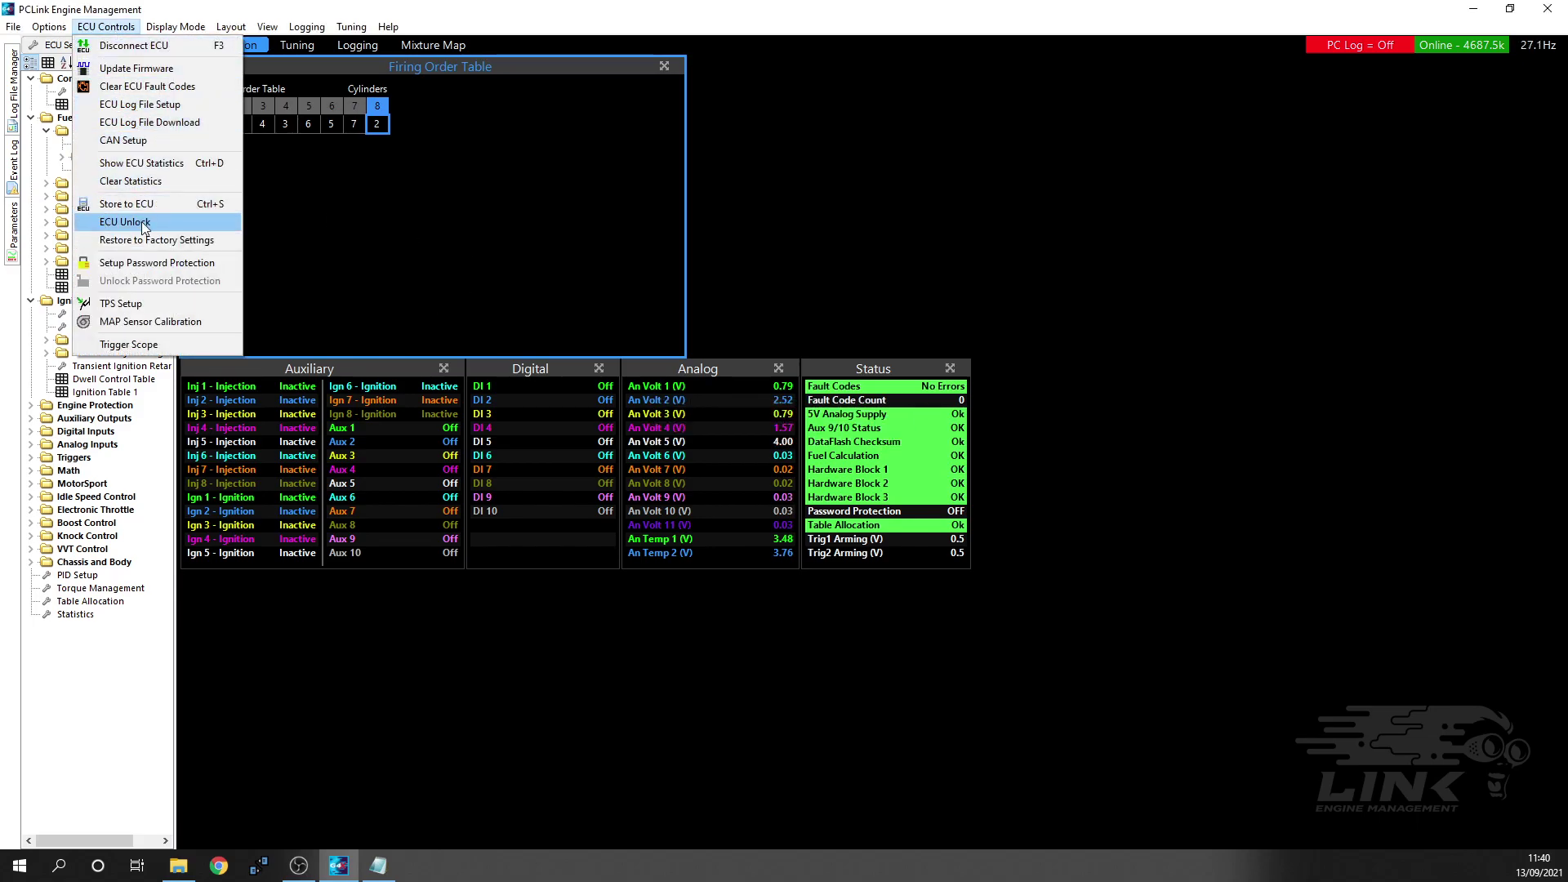
{"action": "left_click", "coordinate": [390, 214]}
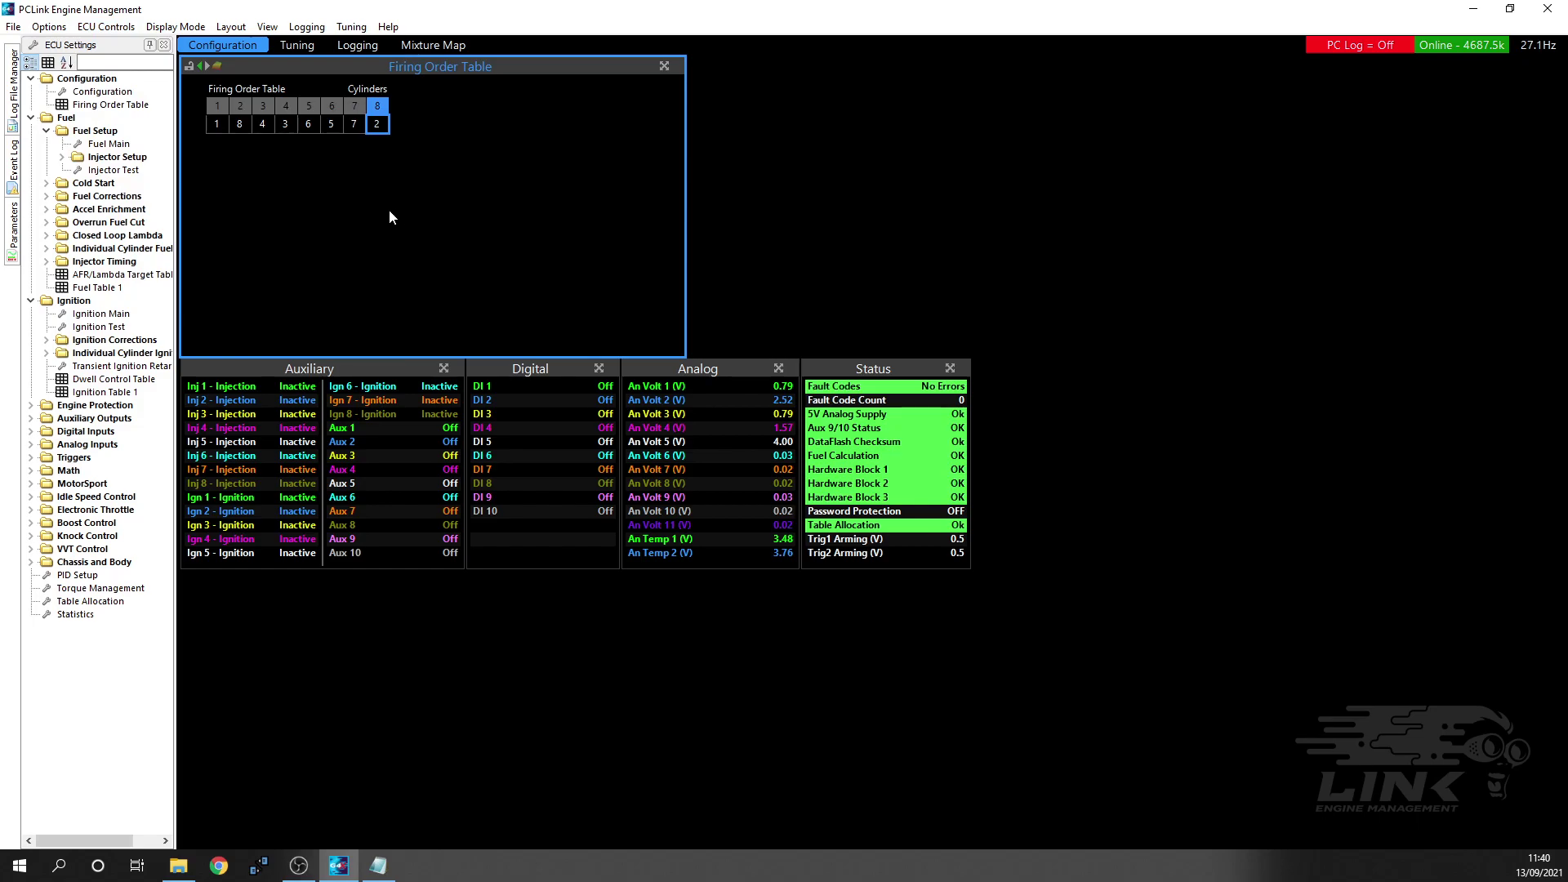
{"action": "key", "text": "ctrl+s"}
{"action": "left_click", "coordinate": [379, 865]}
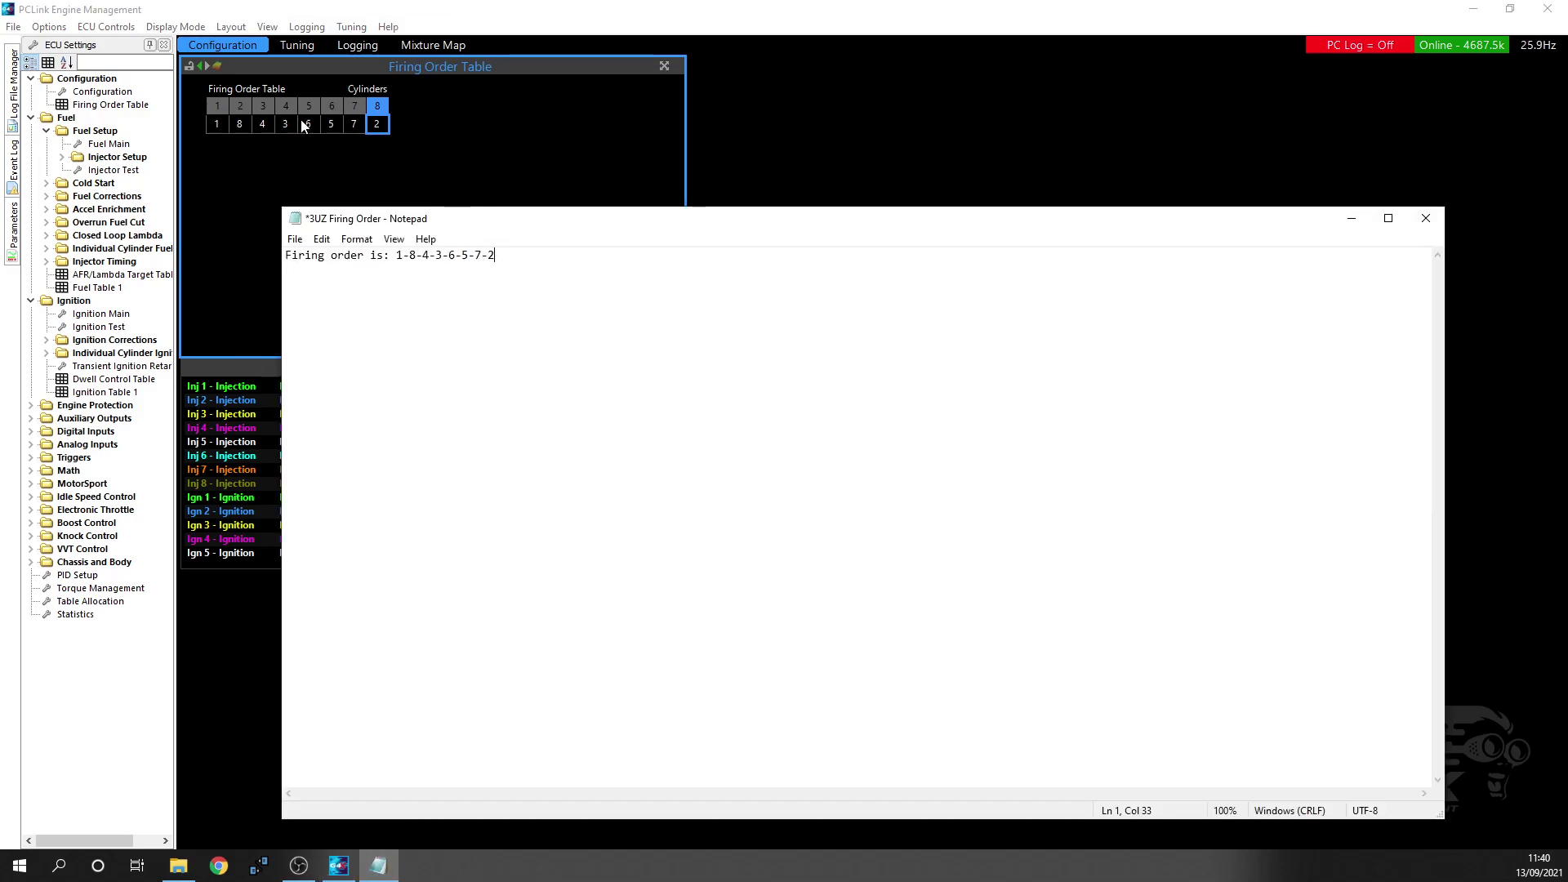
{"action": "left_click", "coordinate": [1351, 218]}
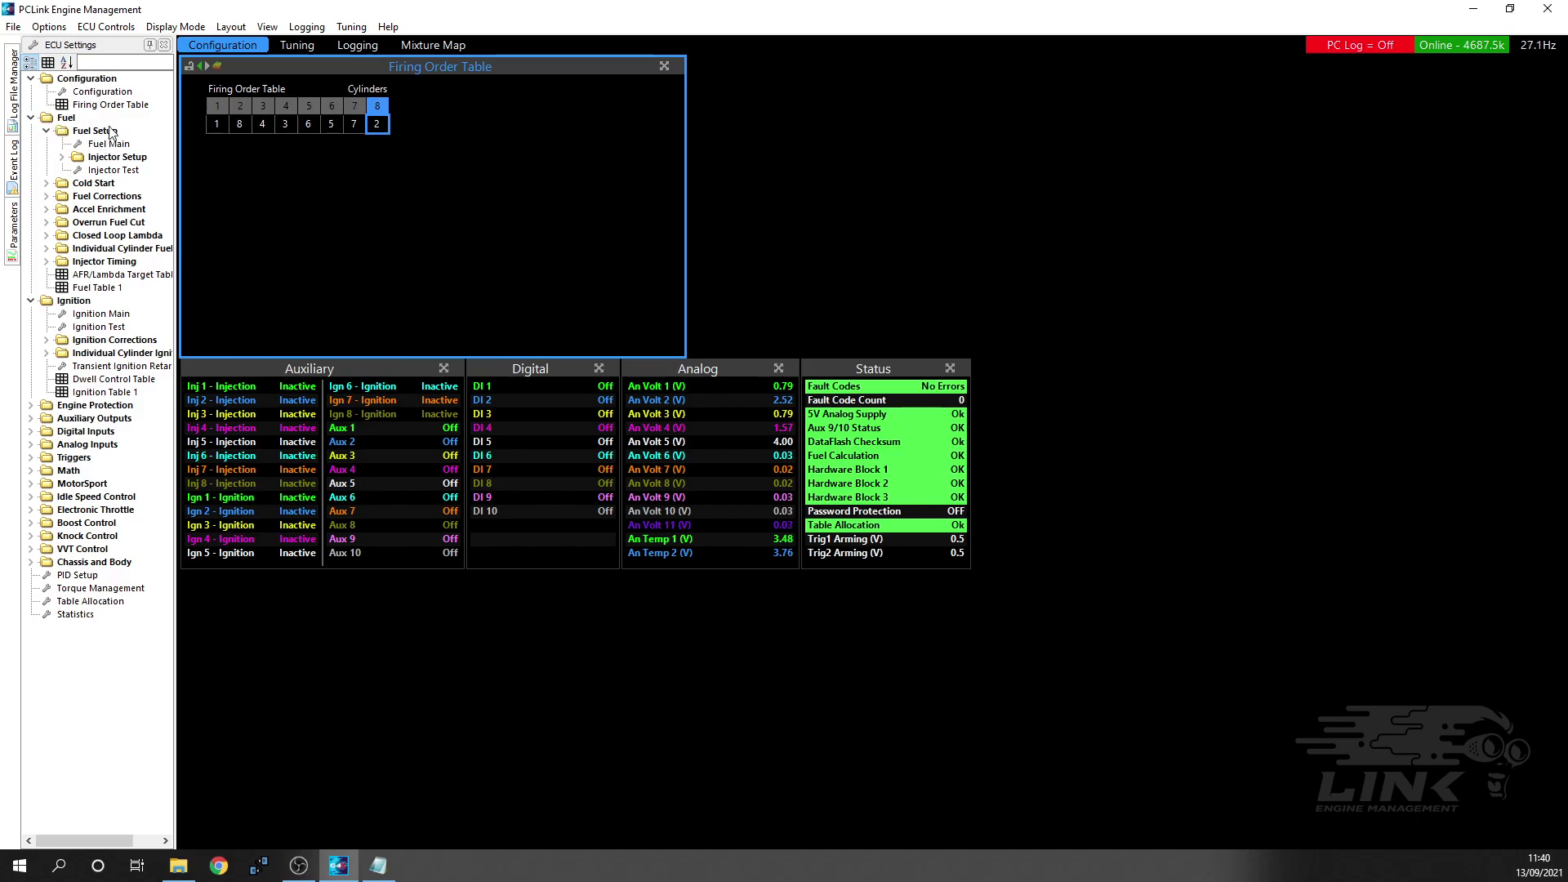
- Open Fuel Main and list the Injection Mode choices, with Sequential current
{"action": "left_click", "coordinate": [100, 152]}
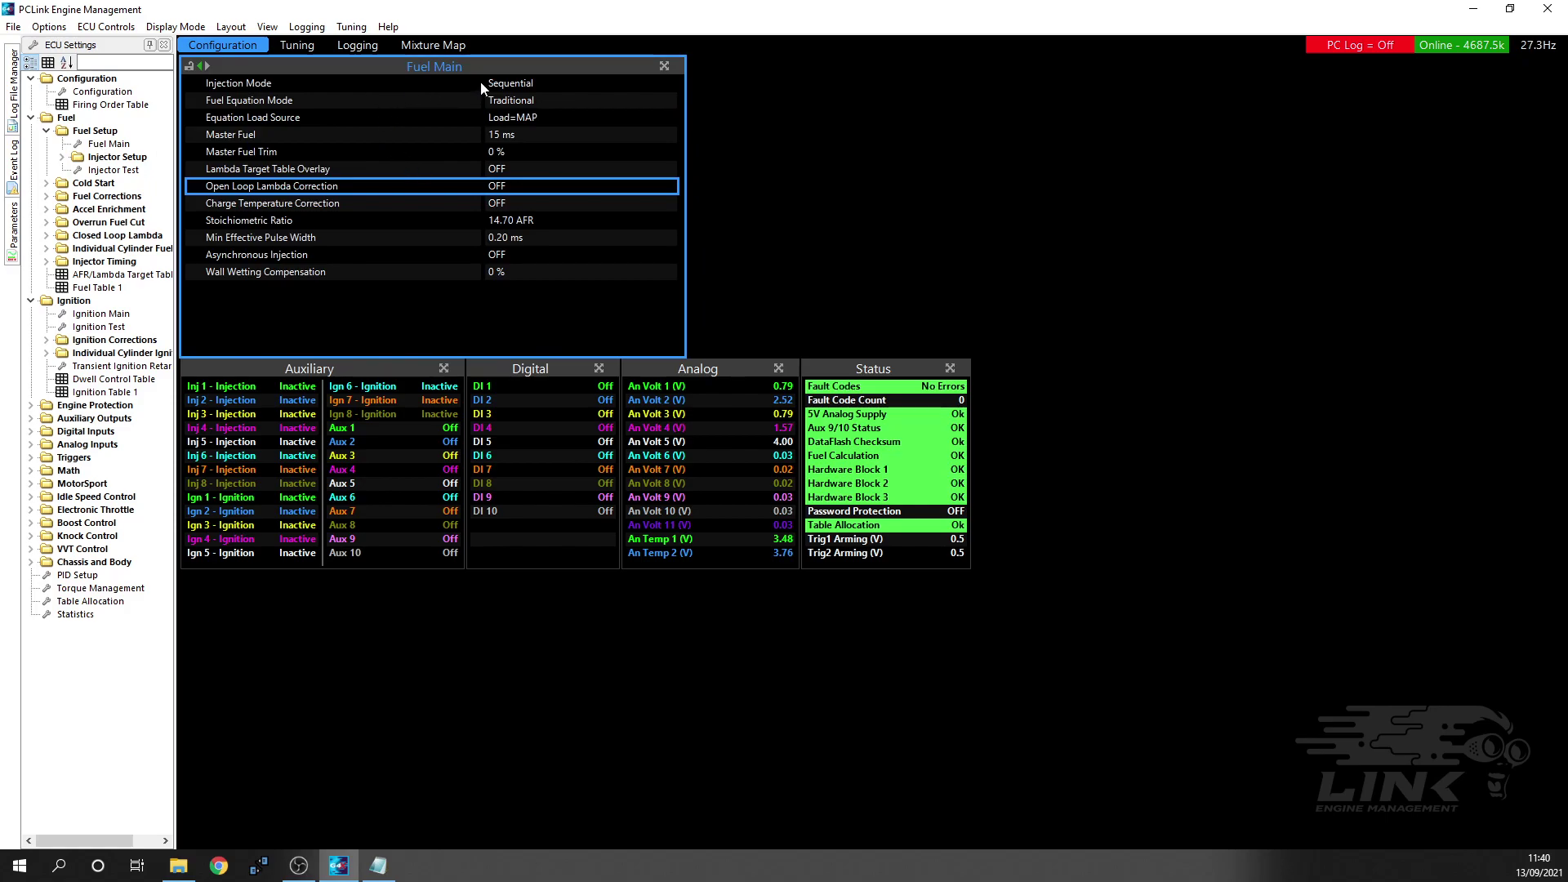
{"action": "left_click", "coordinate": [518, 83]}
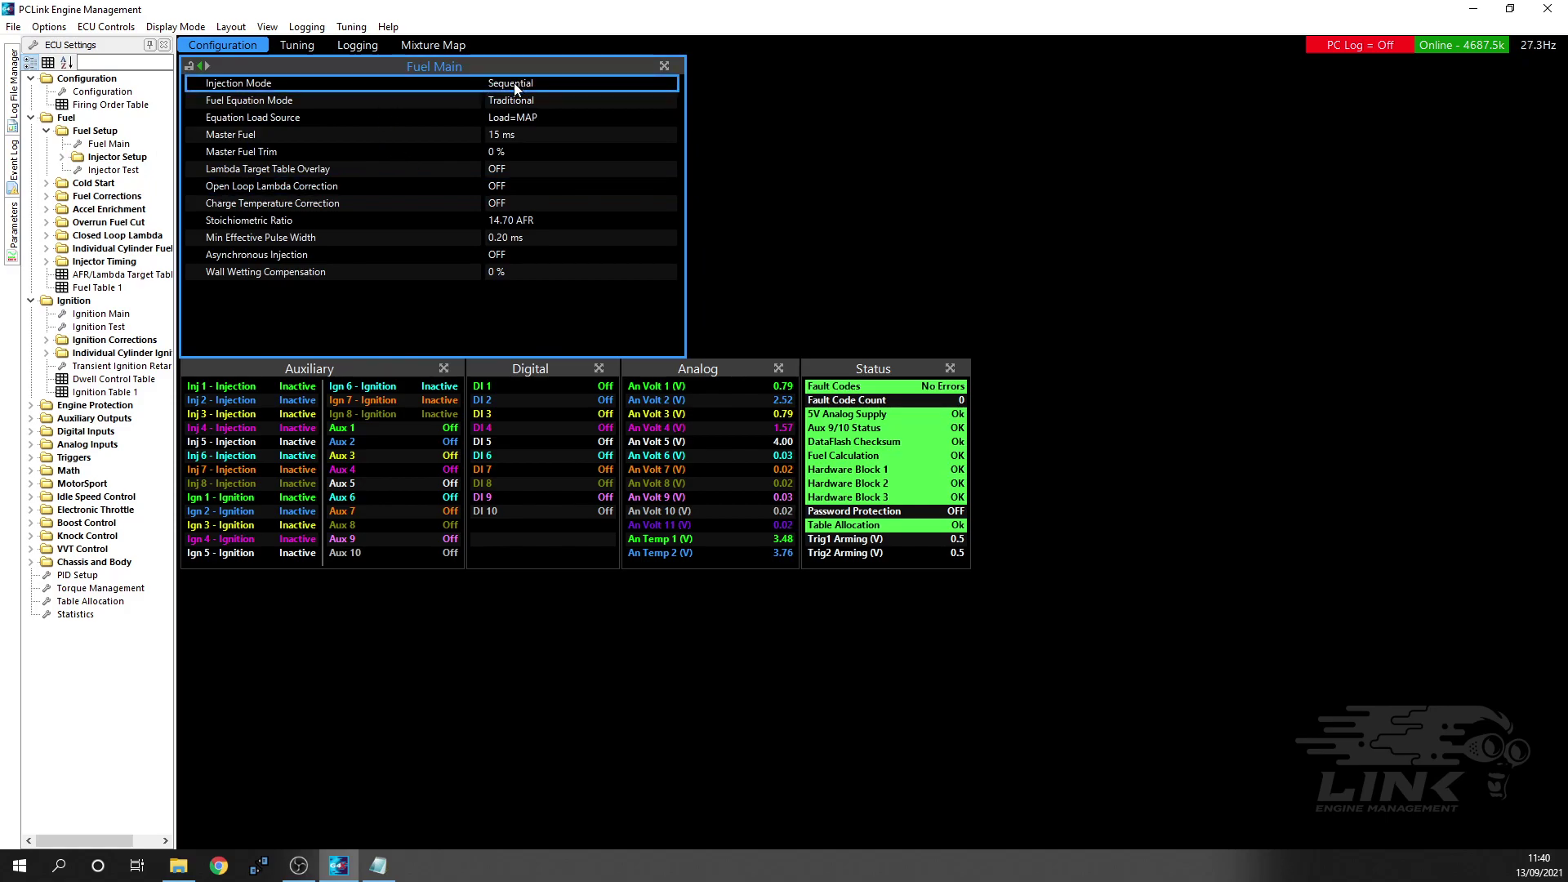
{"action": "double_click", "coordinate": [516, 85]}
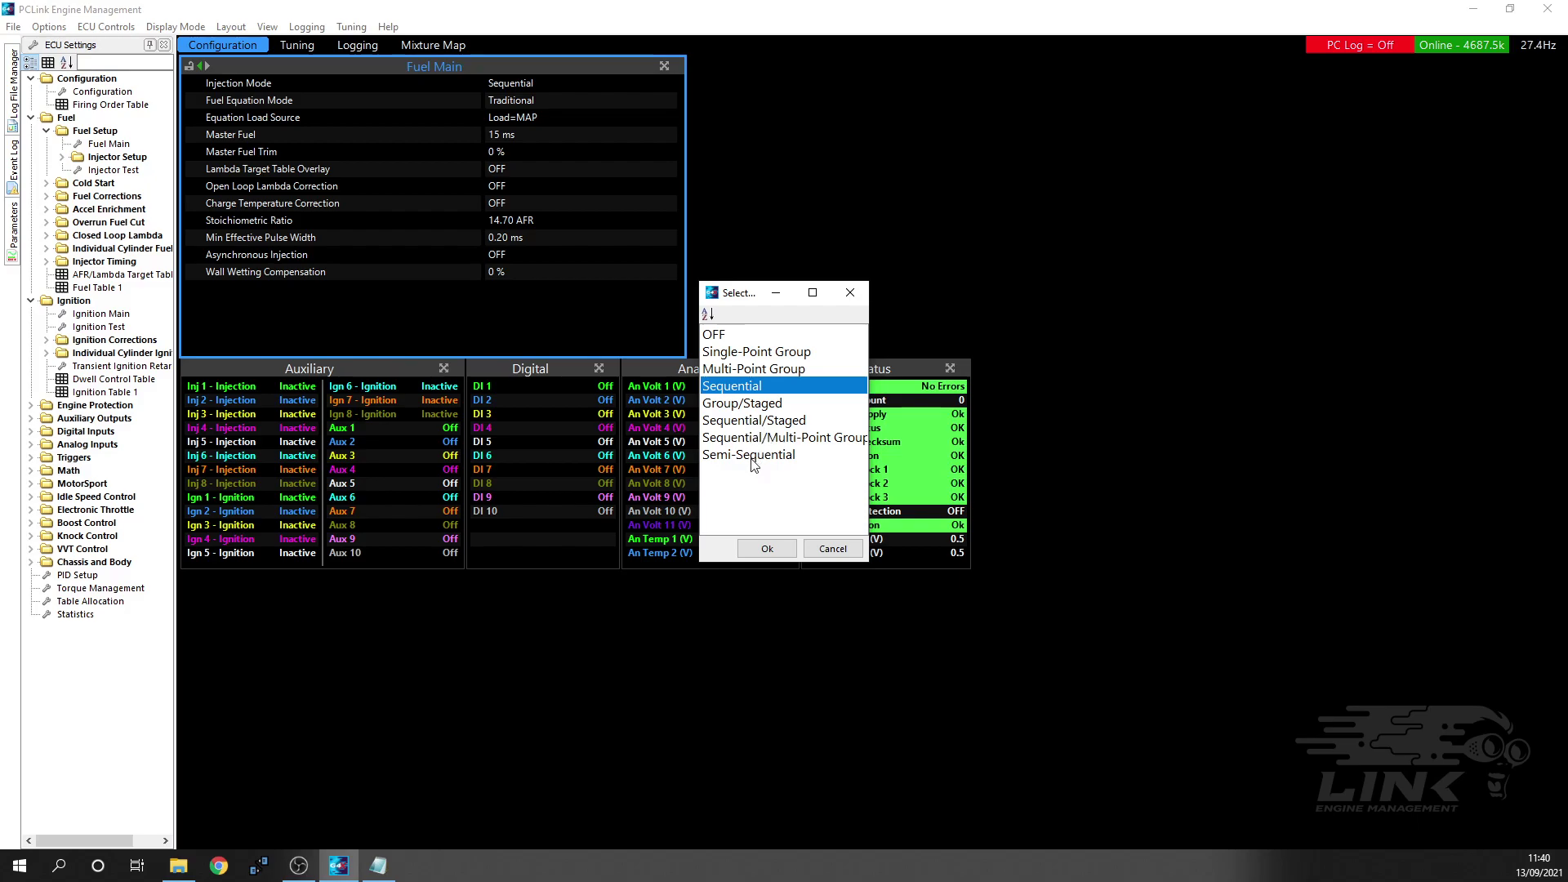
- Keep Sequential injection and list the Fuel Equation Mode choices, with Traditional current
{"action": "double_click", "coordinate": [746, 388]}
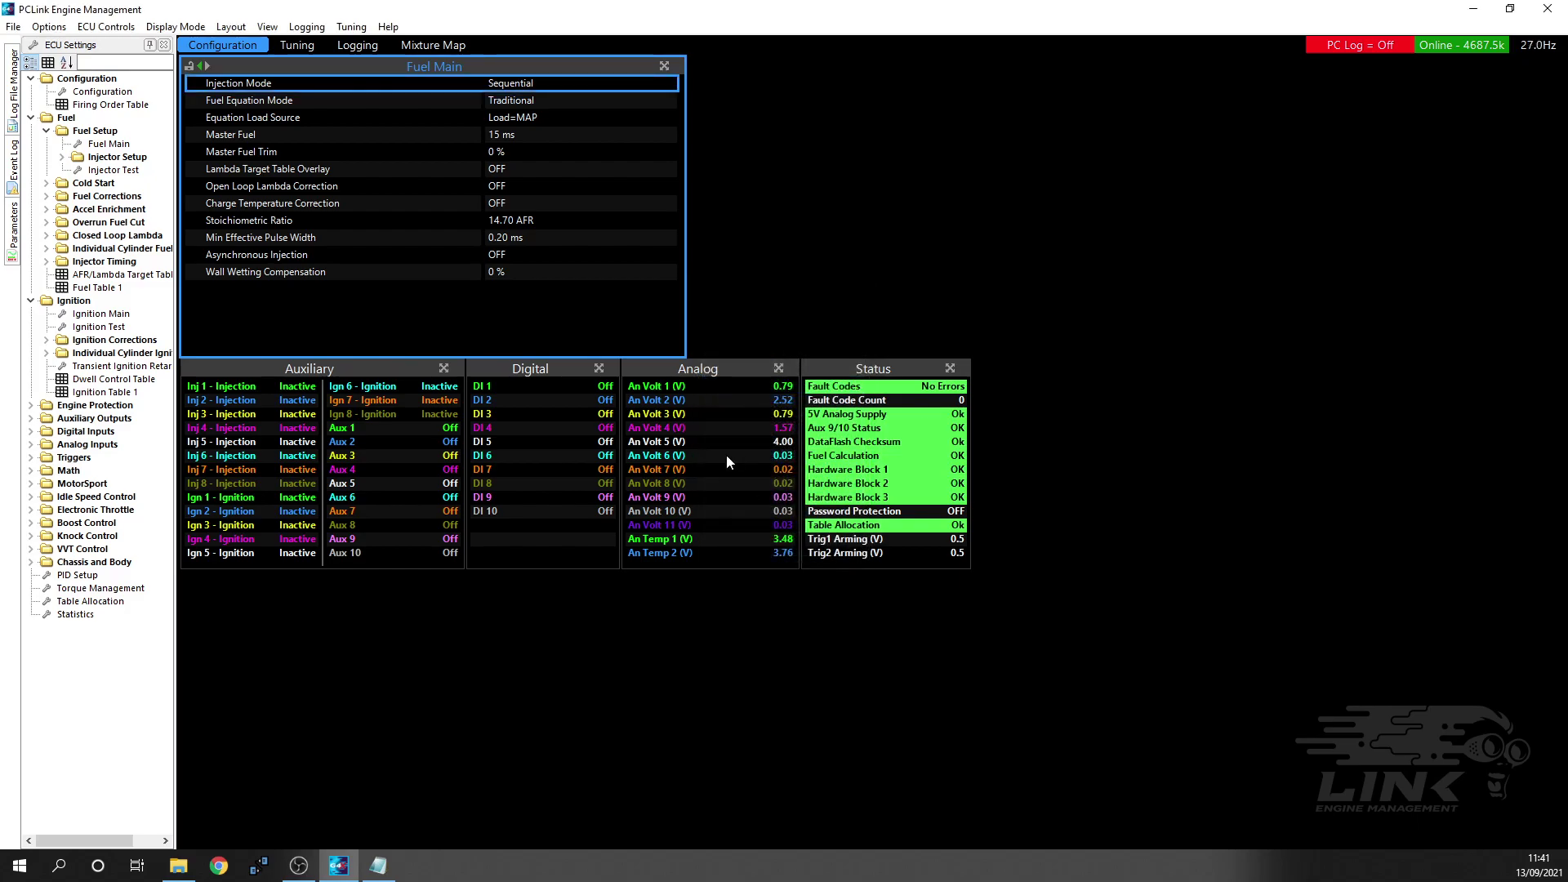
{"action": "left_click", "coordinate": [523, 102]}
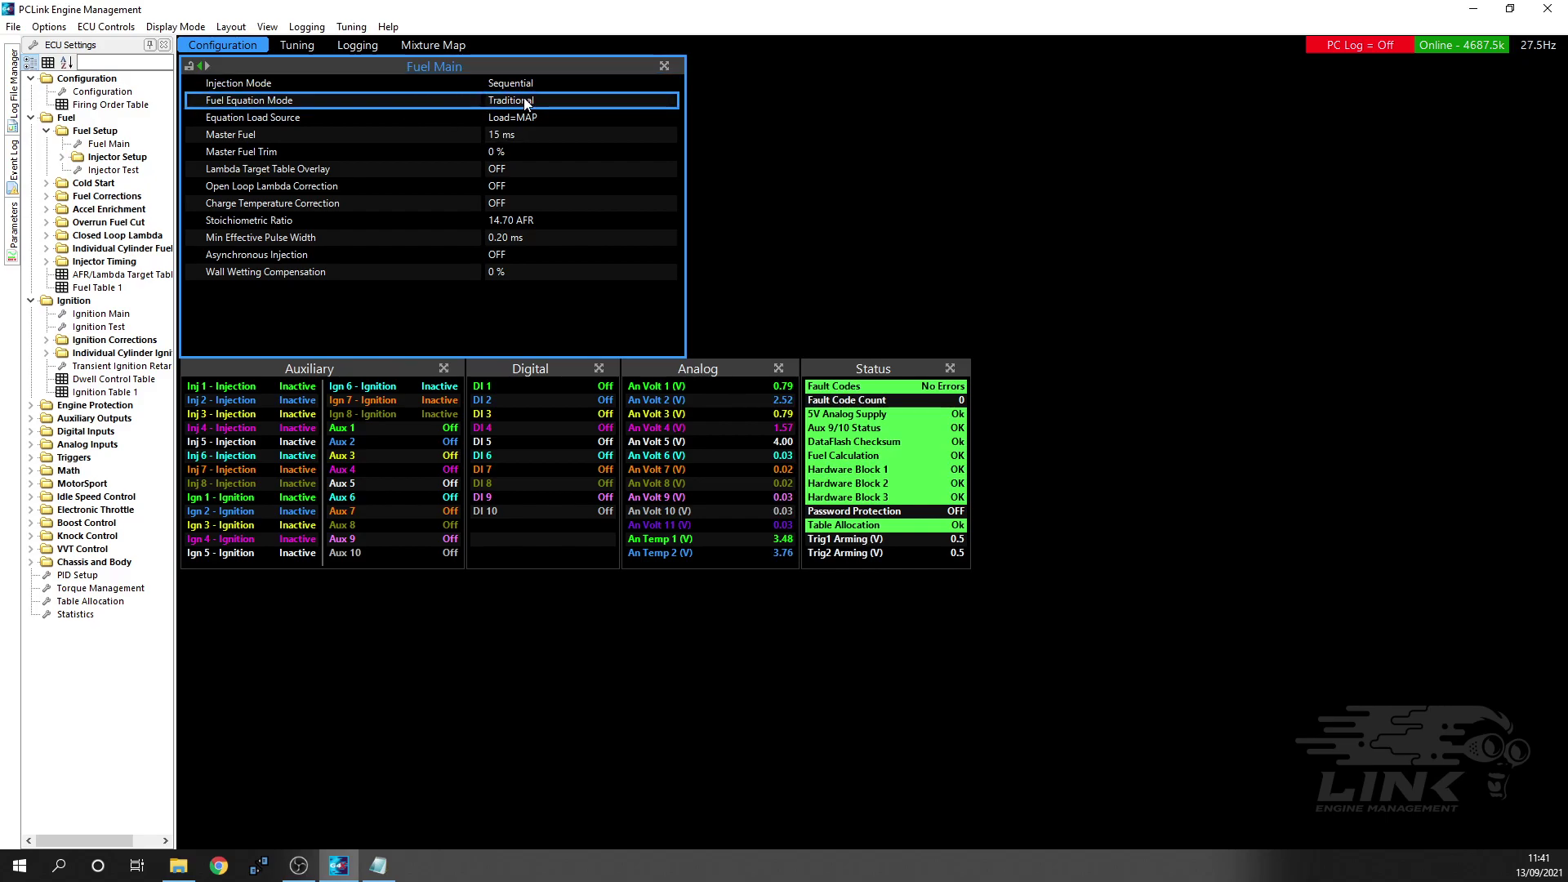
{"action": "double_click", "coordinate": [525, 102]}
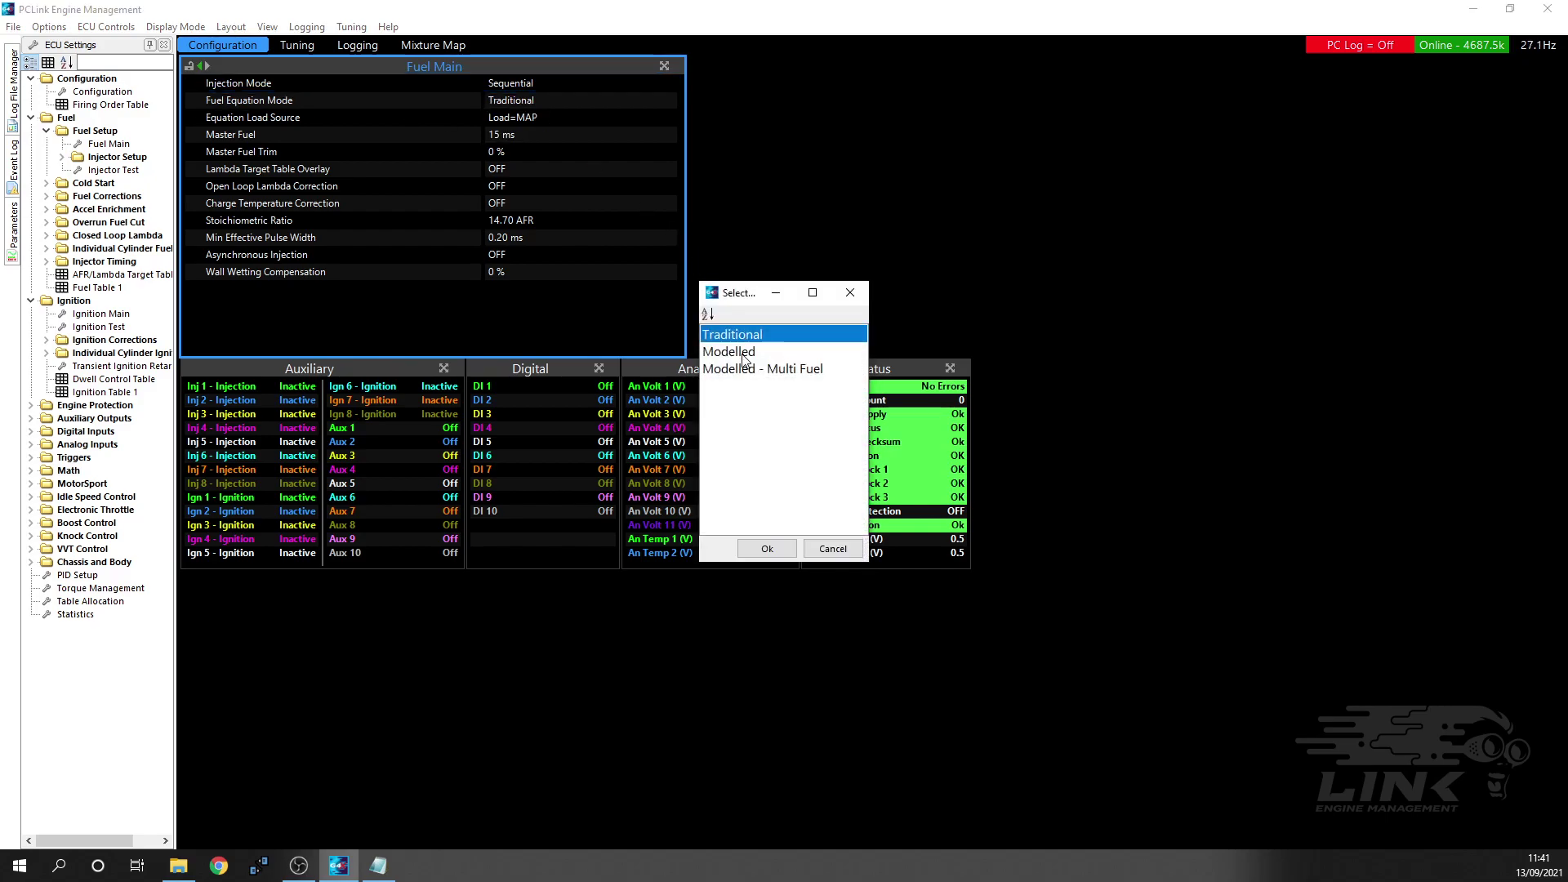
{"action": "left_click", "coordinate": [828, 551]}
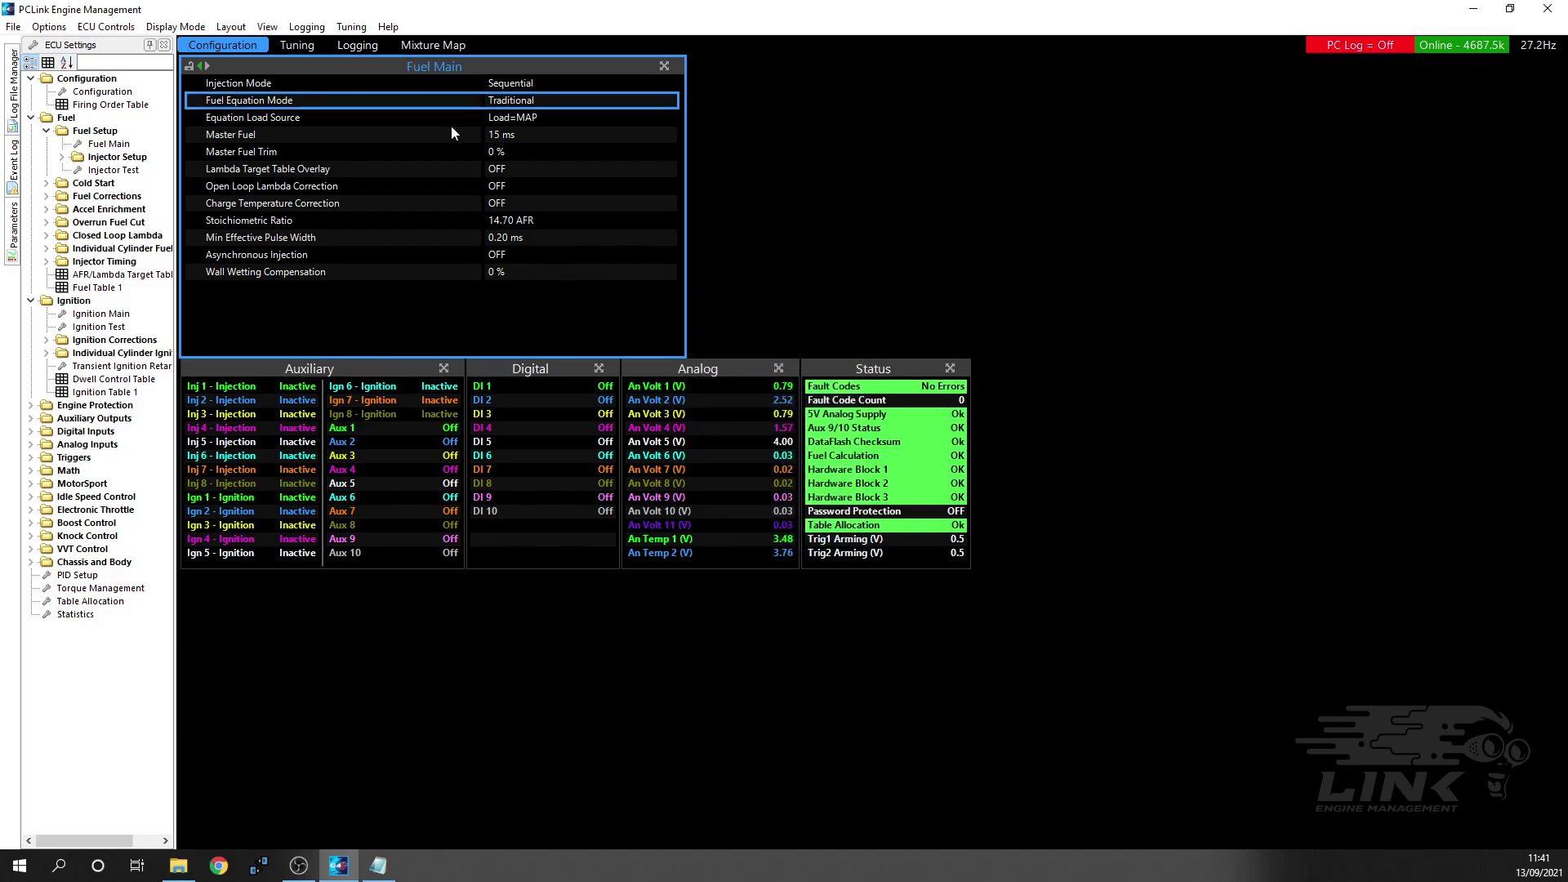
{"action": "left_click", "coordinate": [501, 134]}
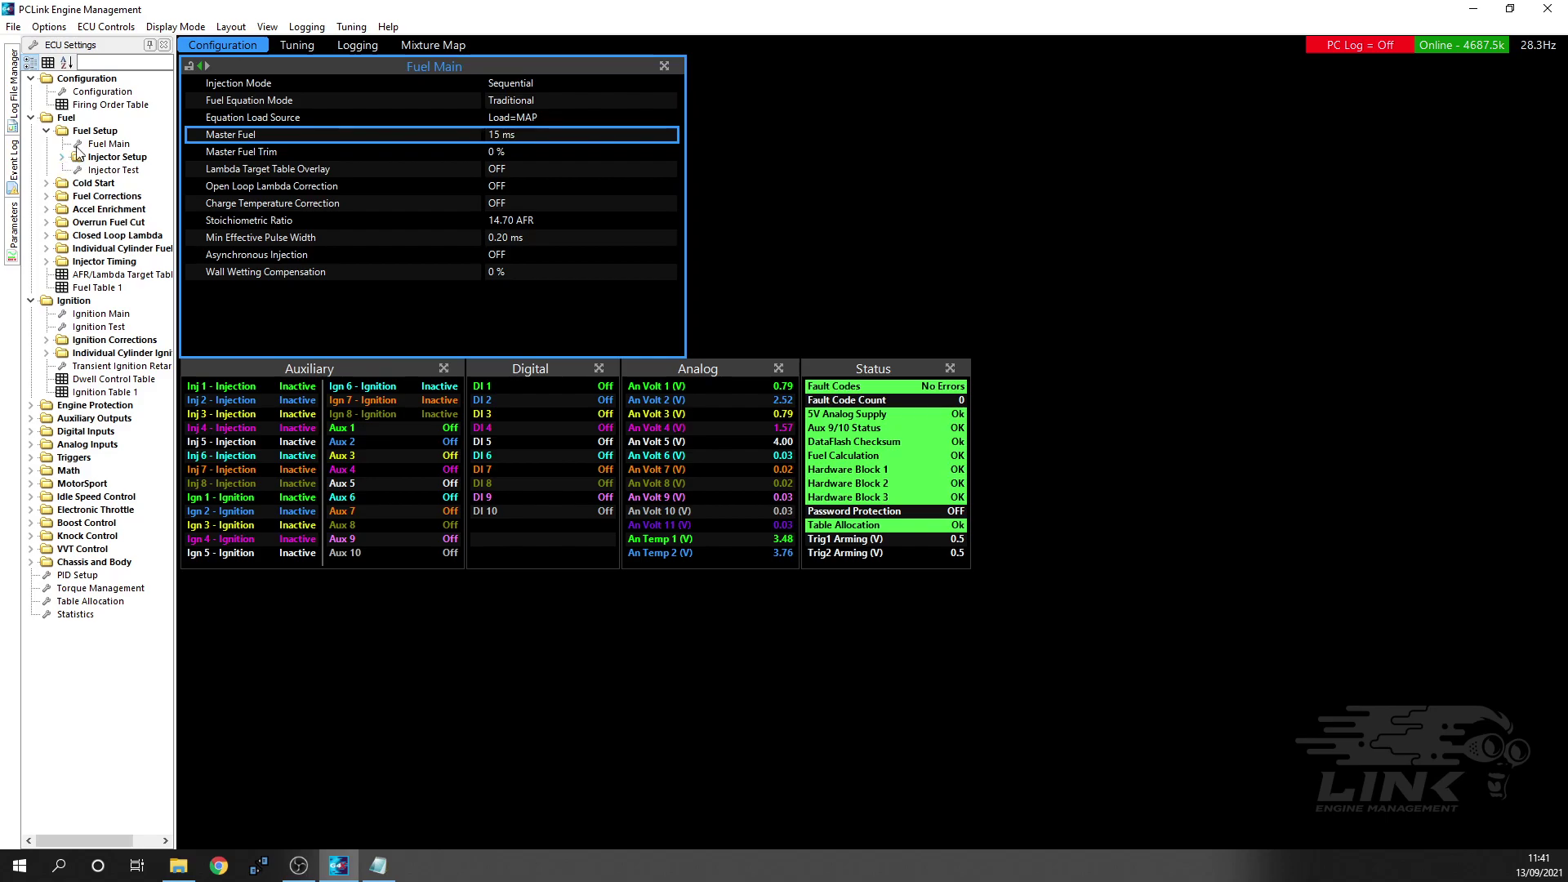
{"action": "left_click", "coordinate": [97, 287]}
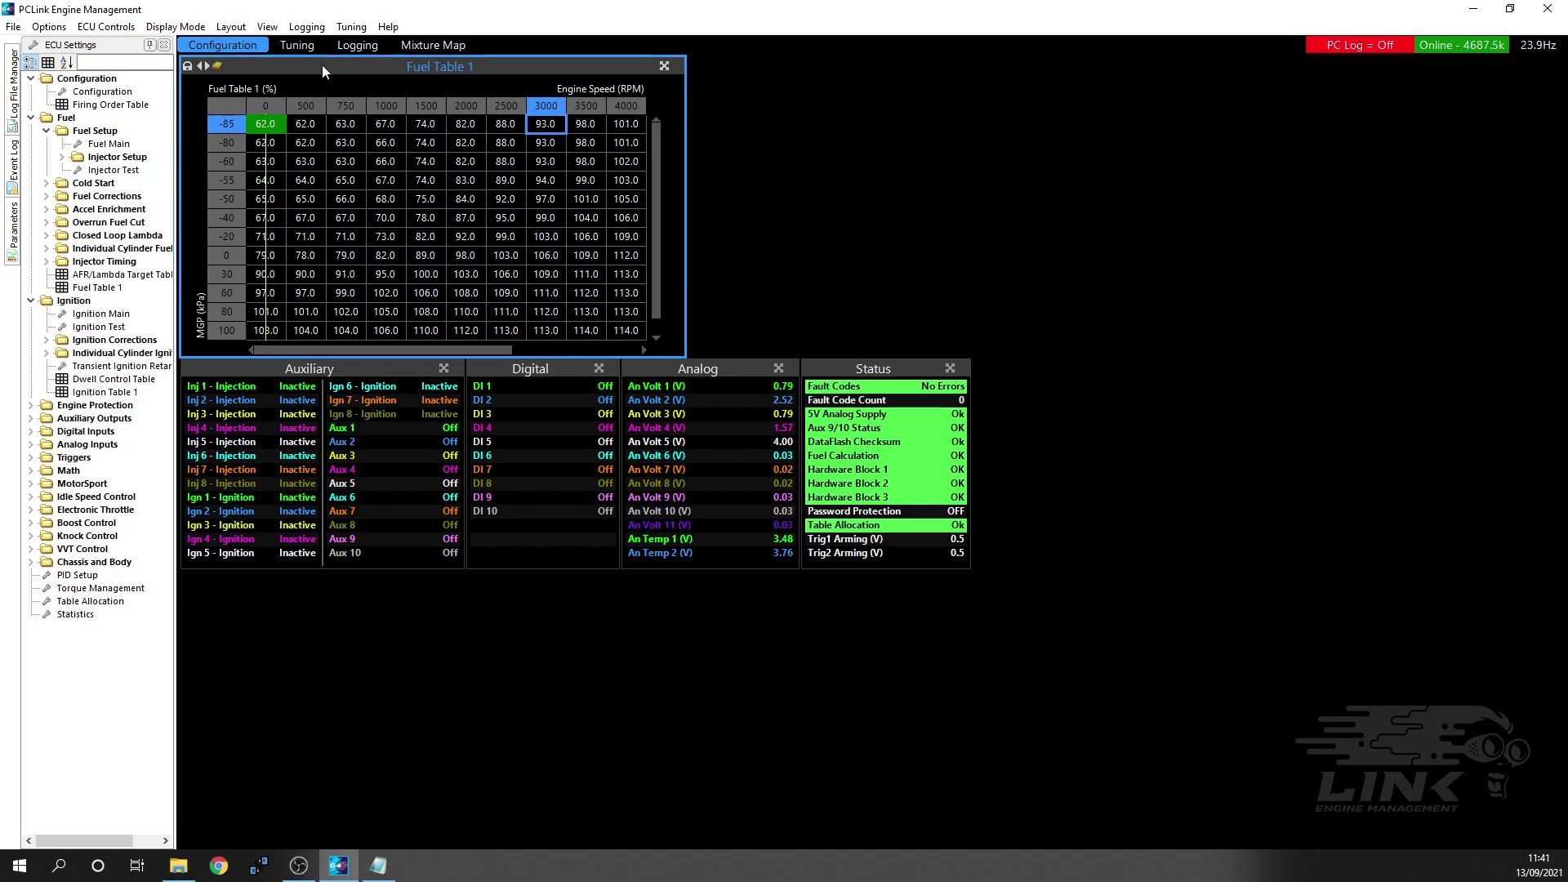
{"action": "left_click", "coordinate": [189, 67]}
- Set Fuel Equation Mode to Modelled and reset the Charge Temperature table to defaults
{"action": "double_click", "coordinate": [106, 144]}
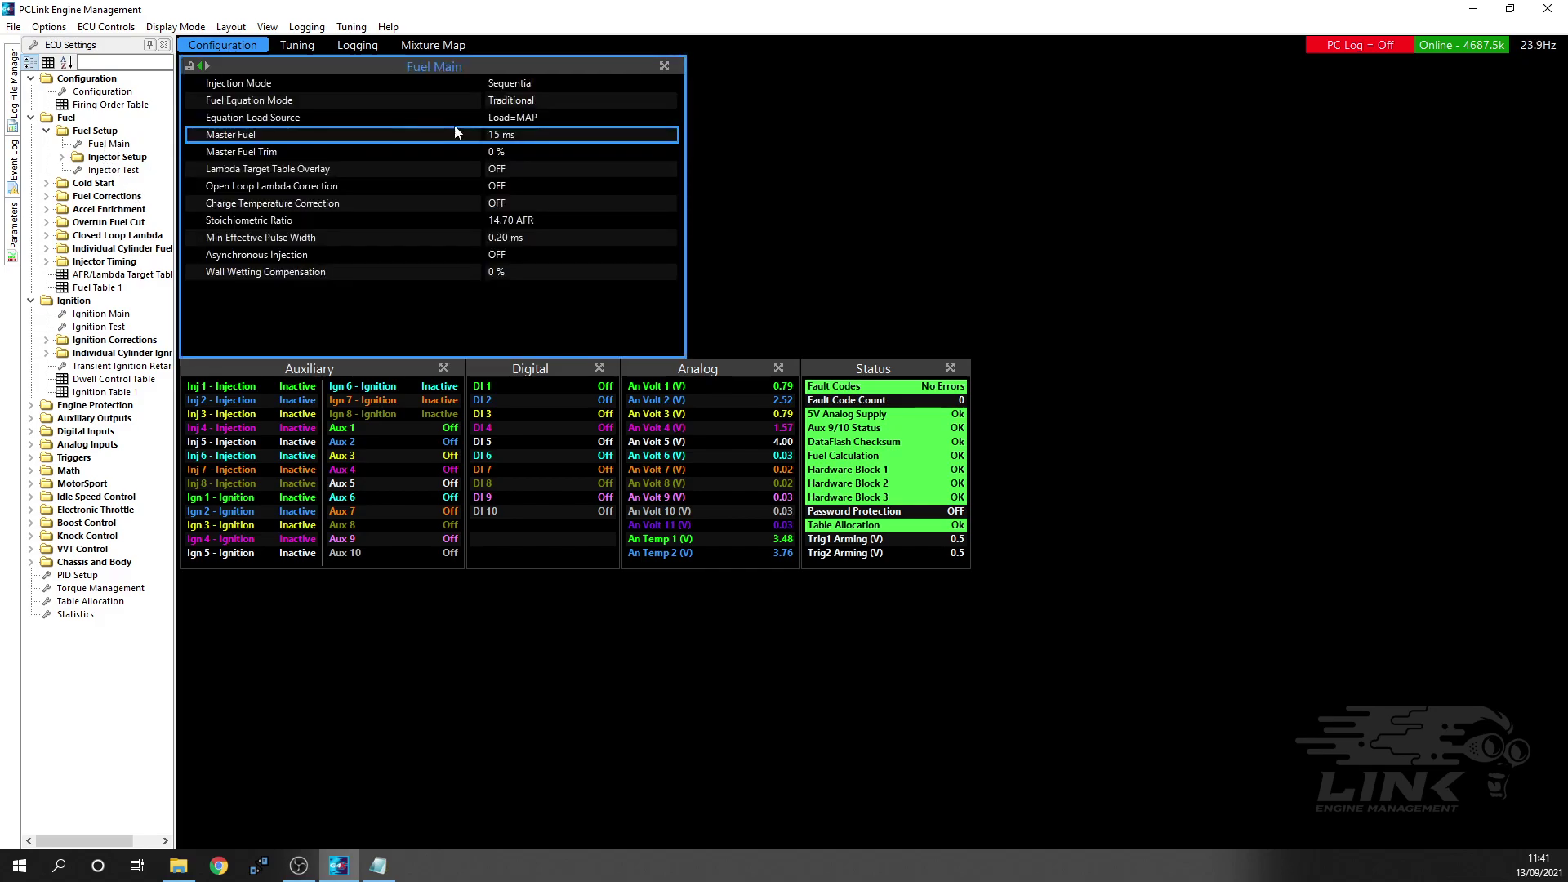
{"action": "left_click", "coordinate": [536, 100]}
{"action": "left_click", "coordinate": [536, 96]}
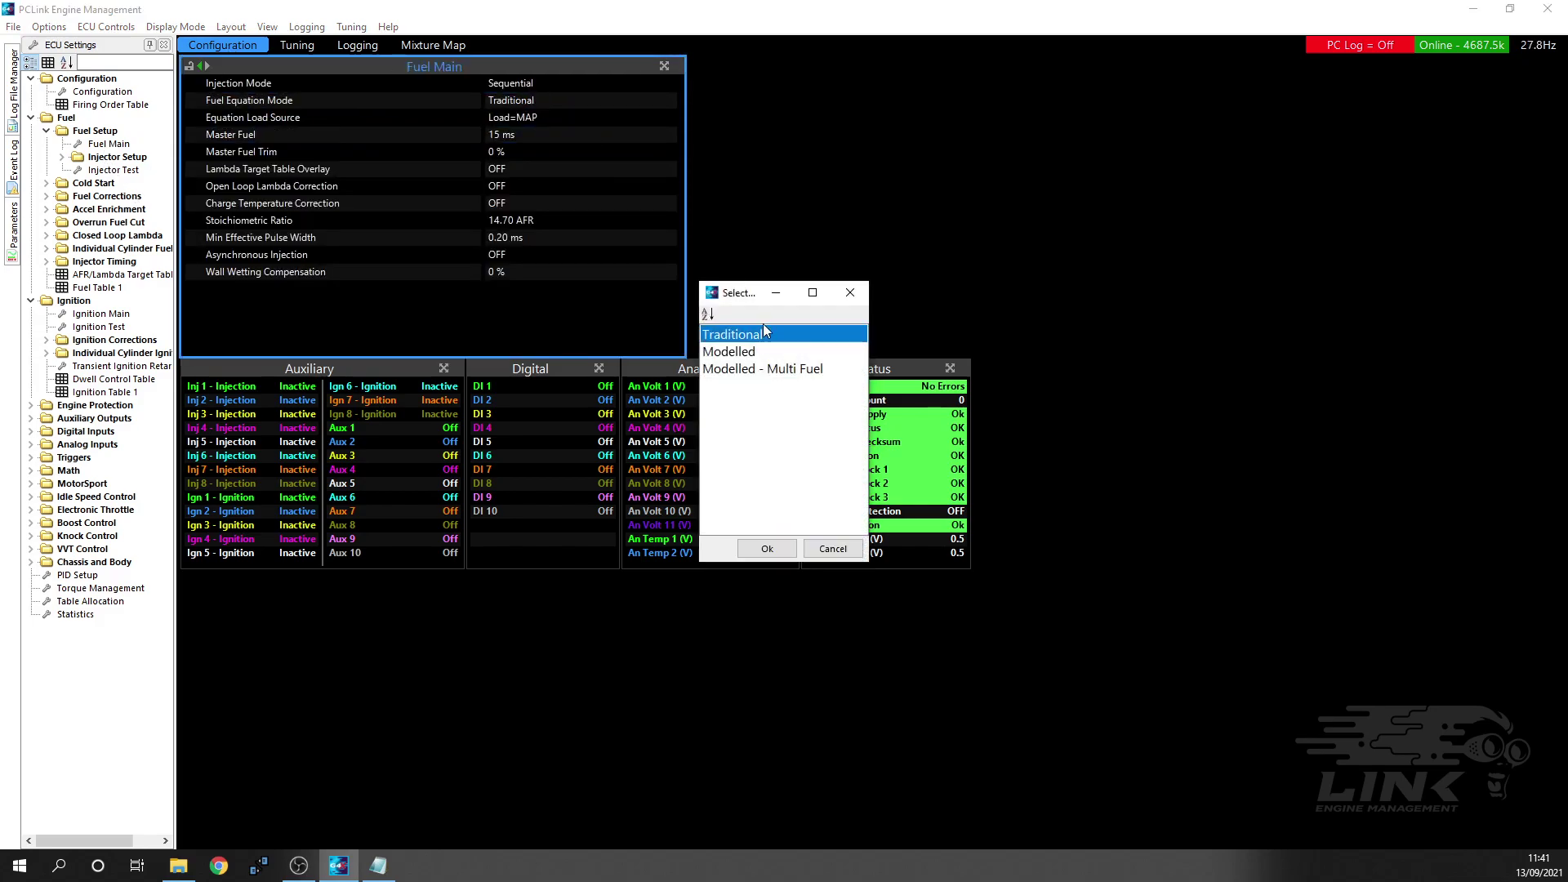
{"action": "left_click", "coordinate": [745, 356]}
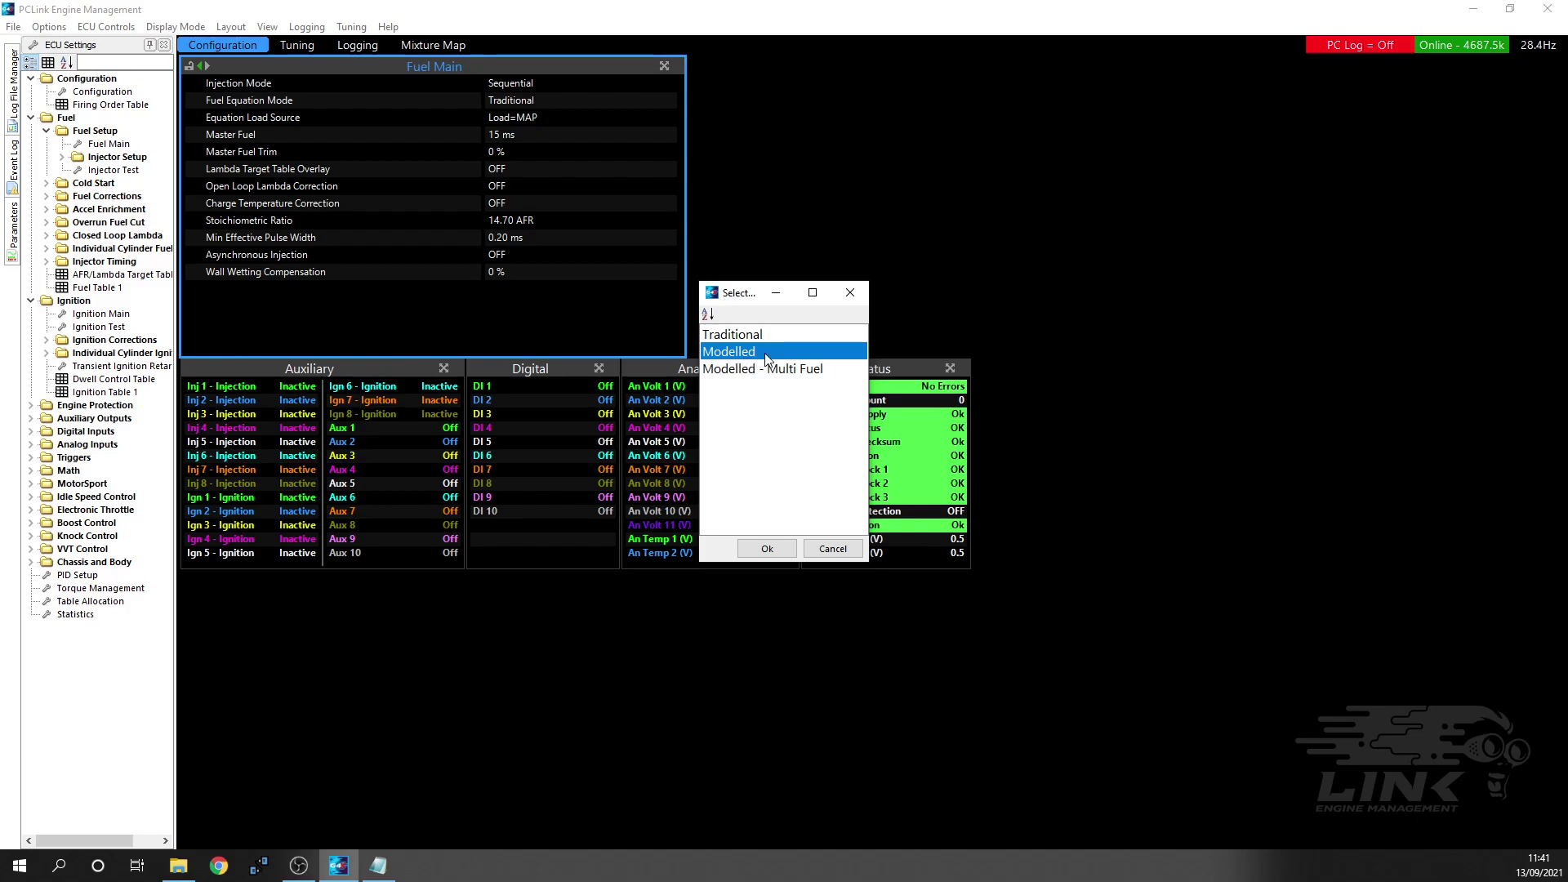
{"action": "left_click", "coordinate": [768, 554]}
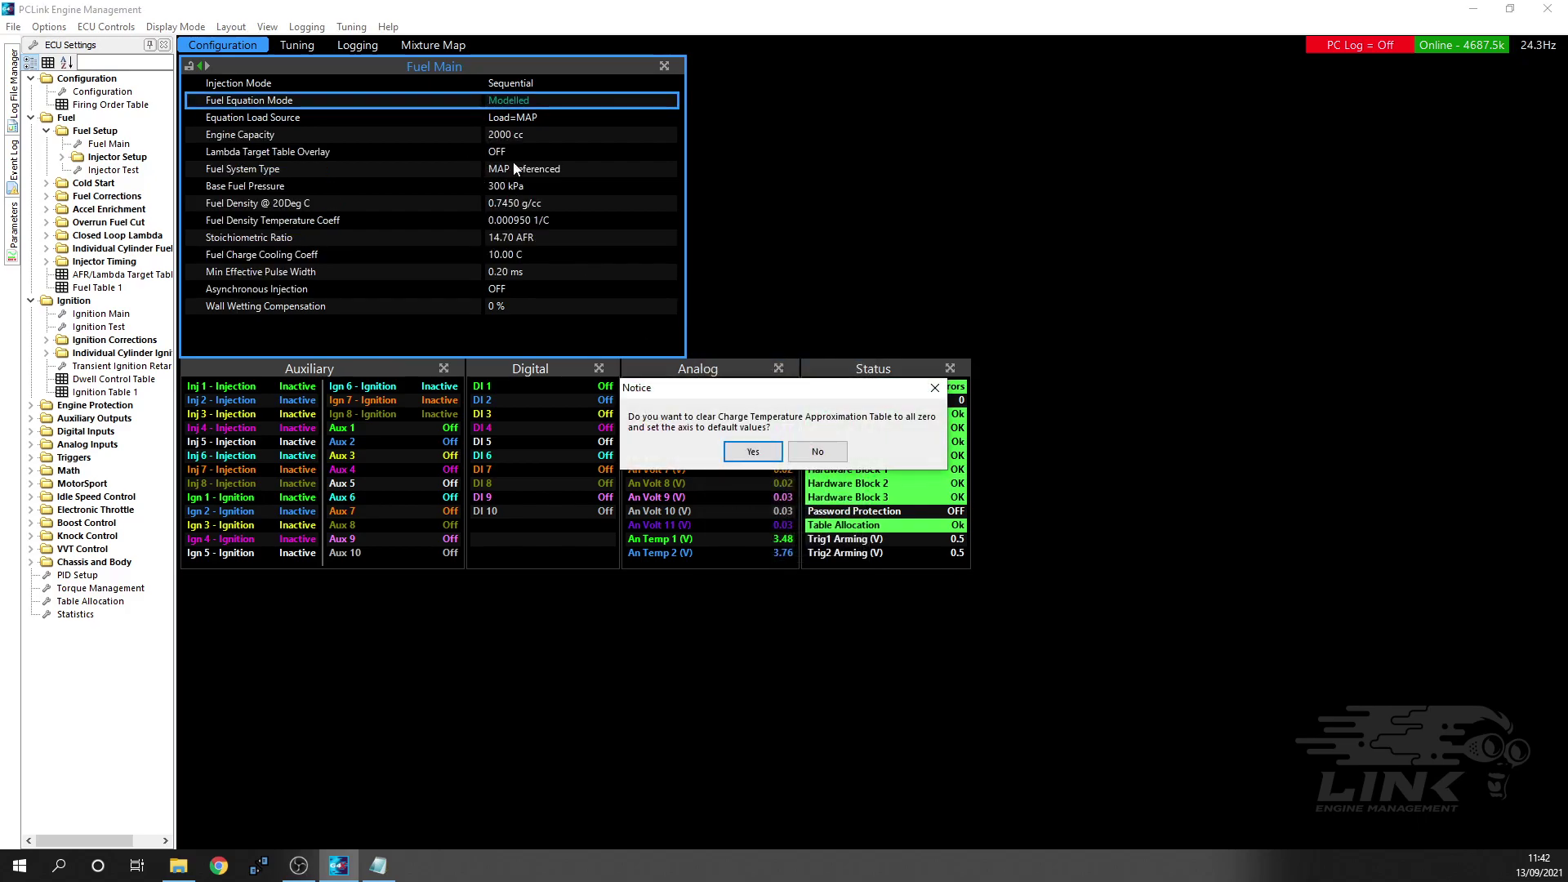
{"action": "left_click", "coordinate": [735, 448]}
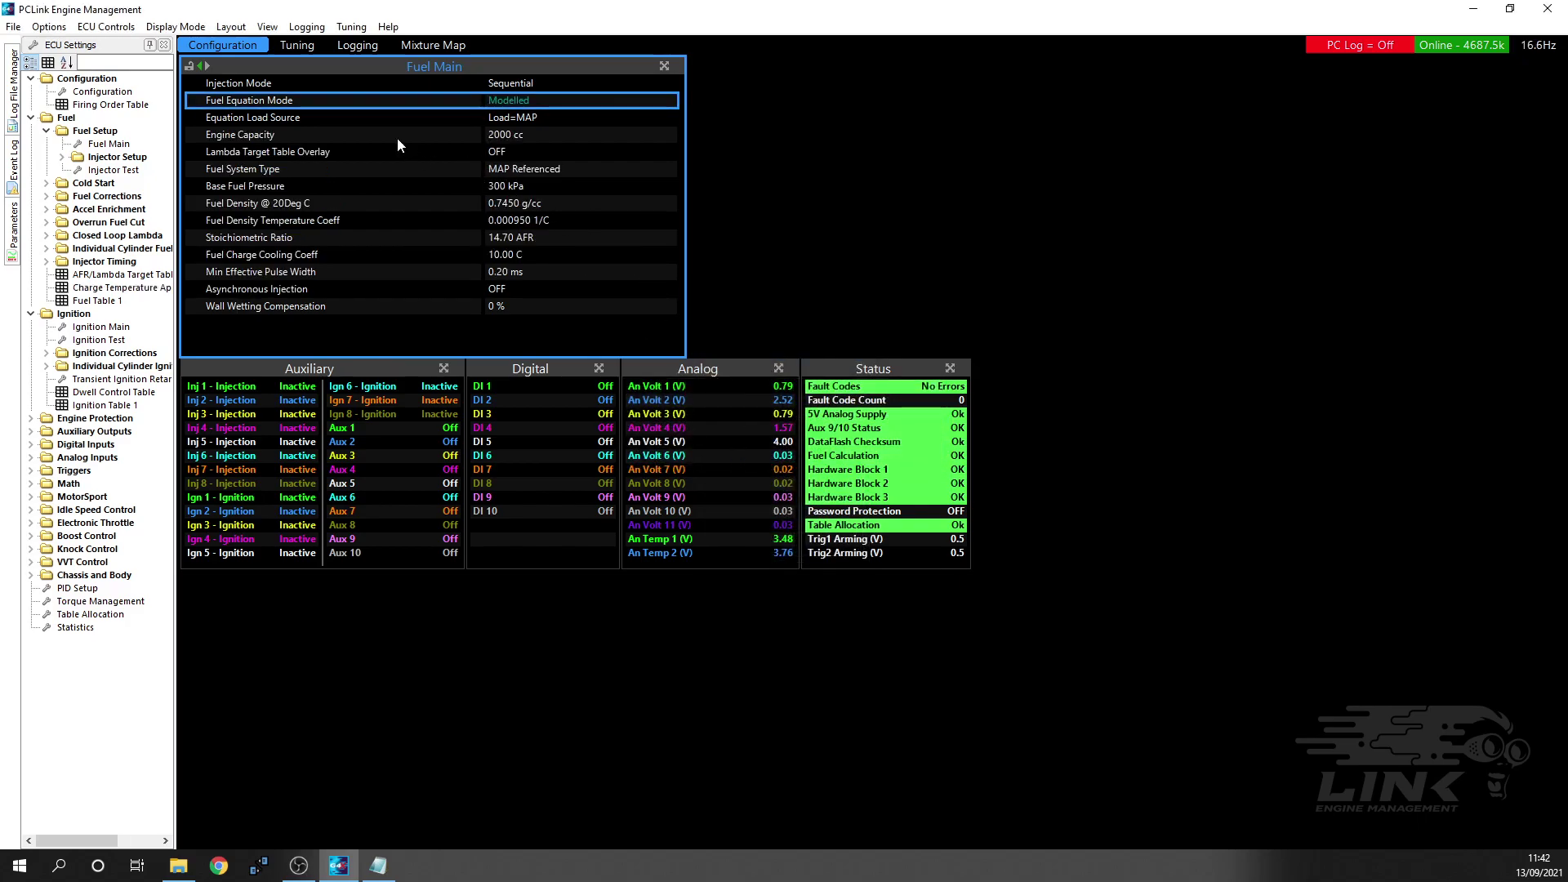
- Leave the equation load source at Load=MAP and set Engine Capacity to 4300 cc
{"action": "double_click", "coordinate": [508, 121]}
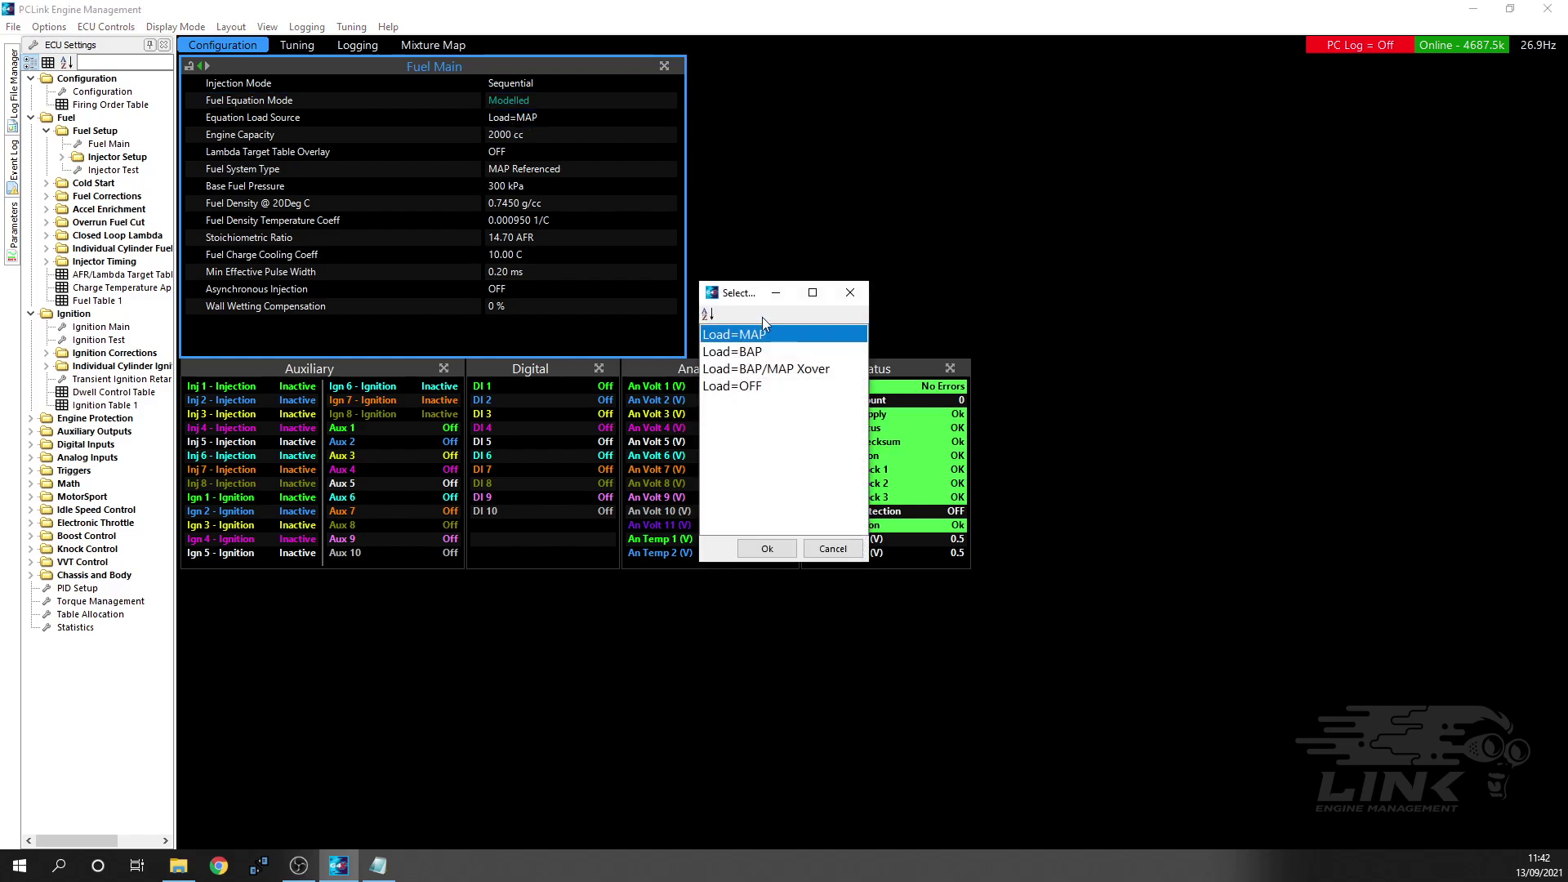
{"action": "left_click", "coordinate": [819, 553]}
{"action": "left_click", "coordinate": [510, 137]}
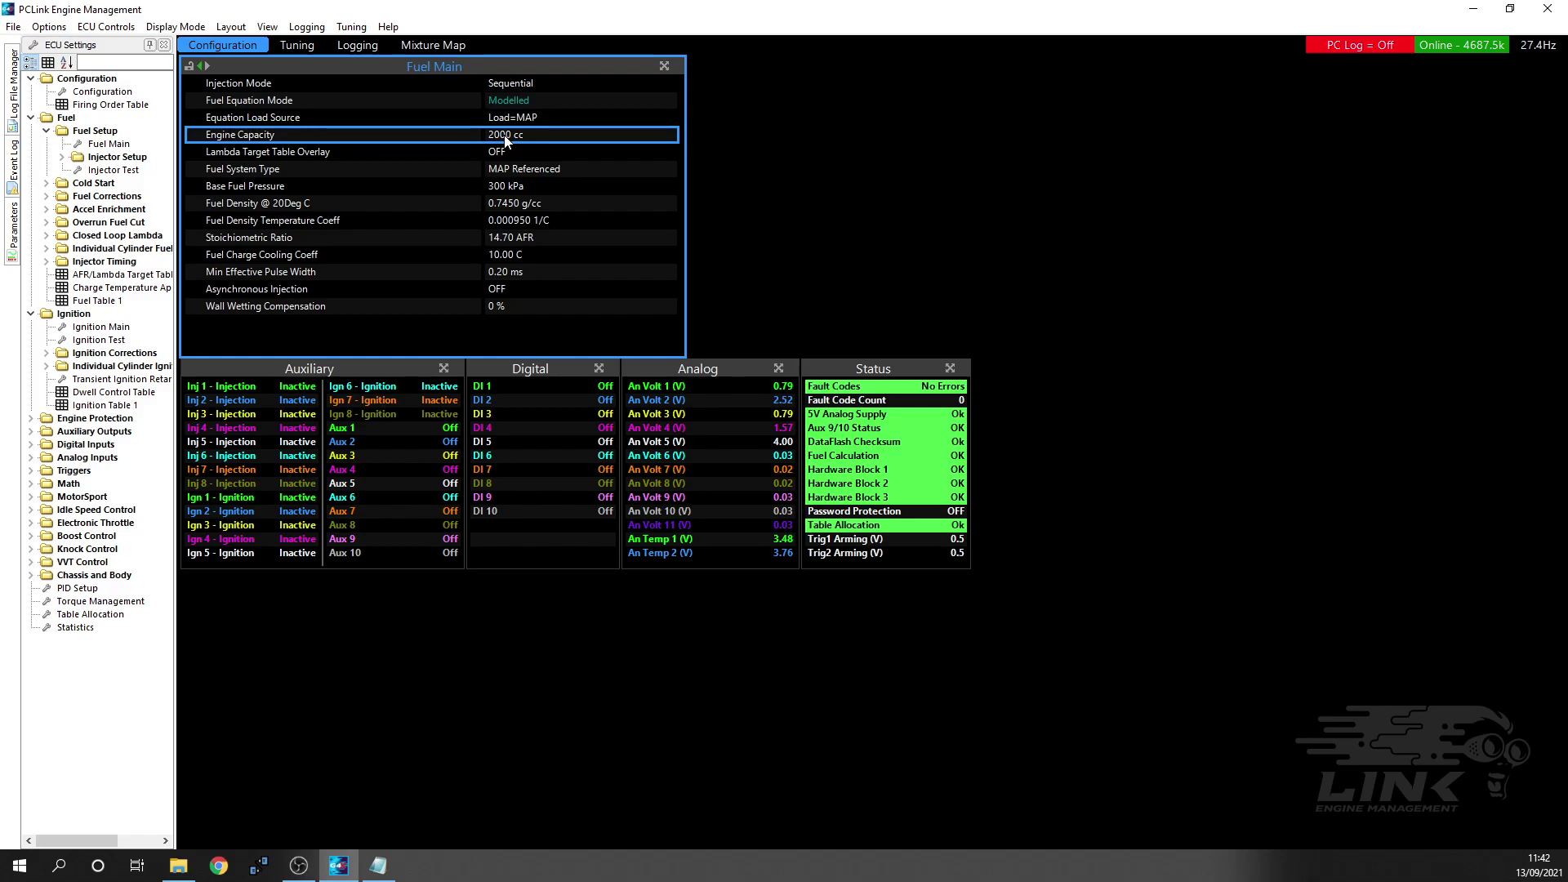
{"action": "key", "text": "Return"}
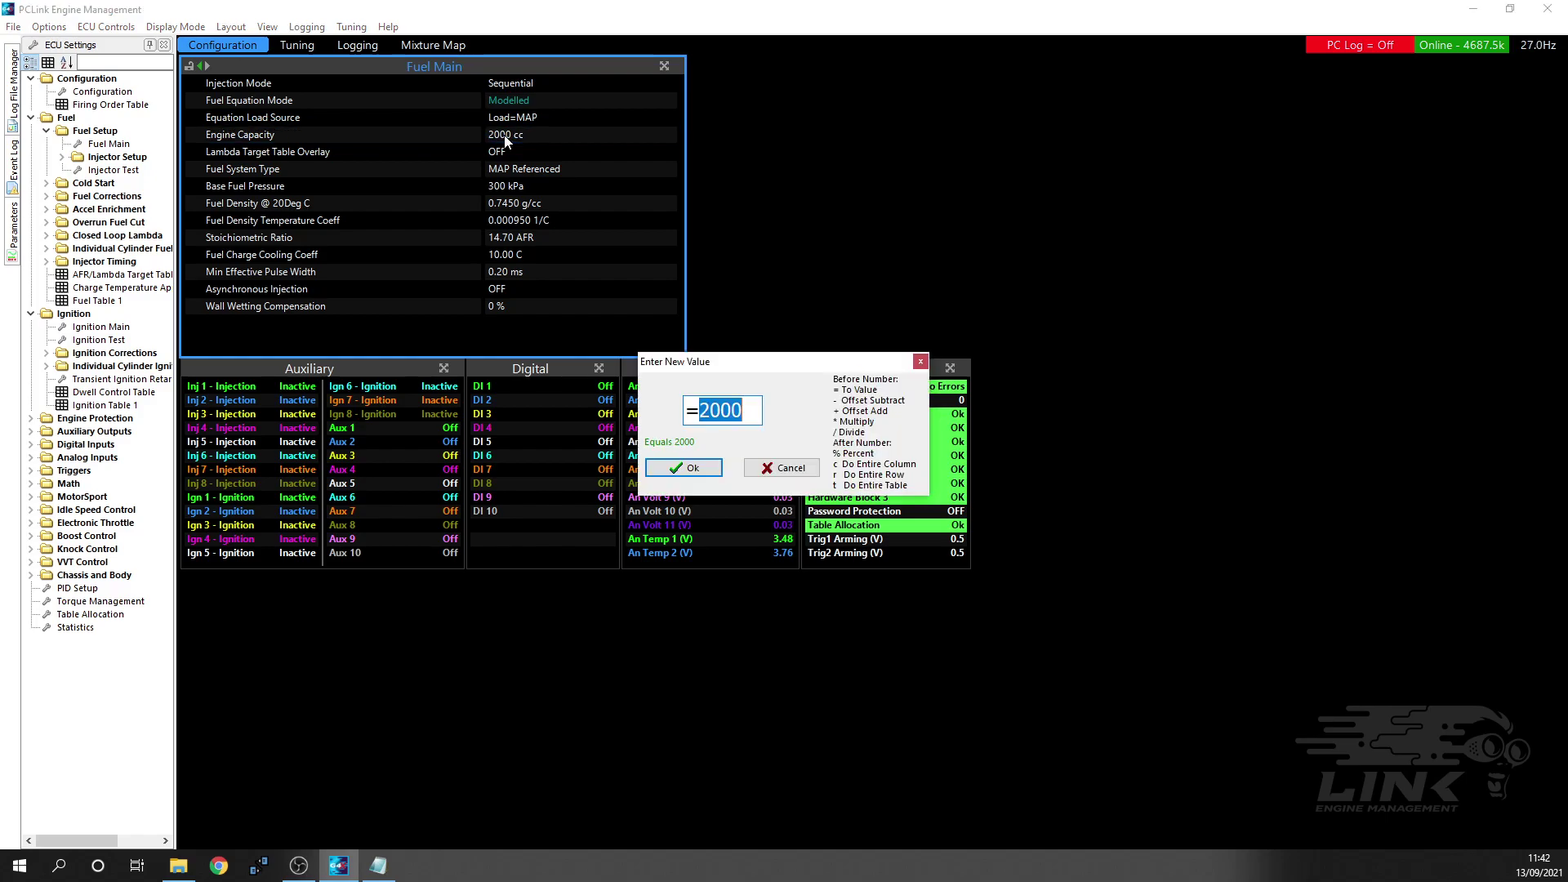
{"action": "type", "text": "=4300"}
{"action": "key", "text": "Return"}
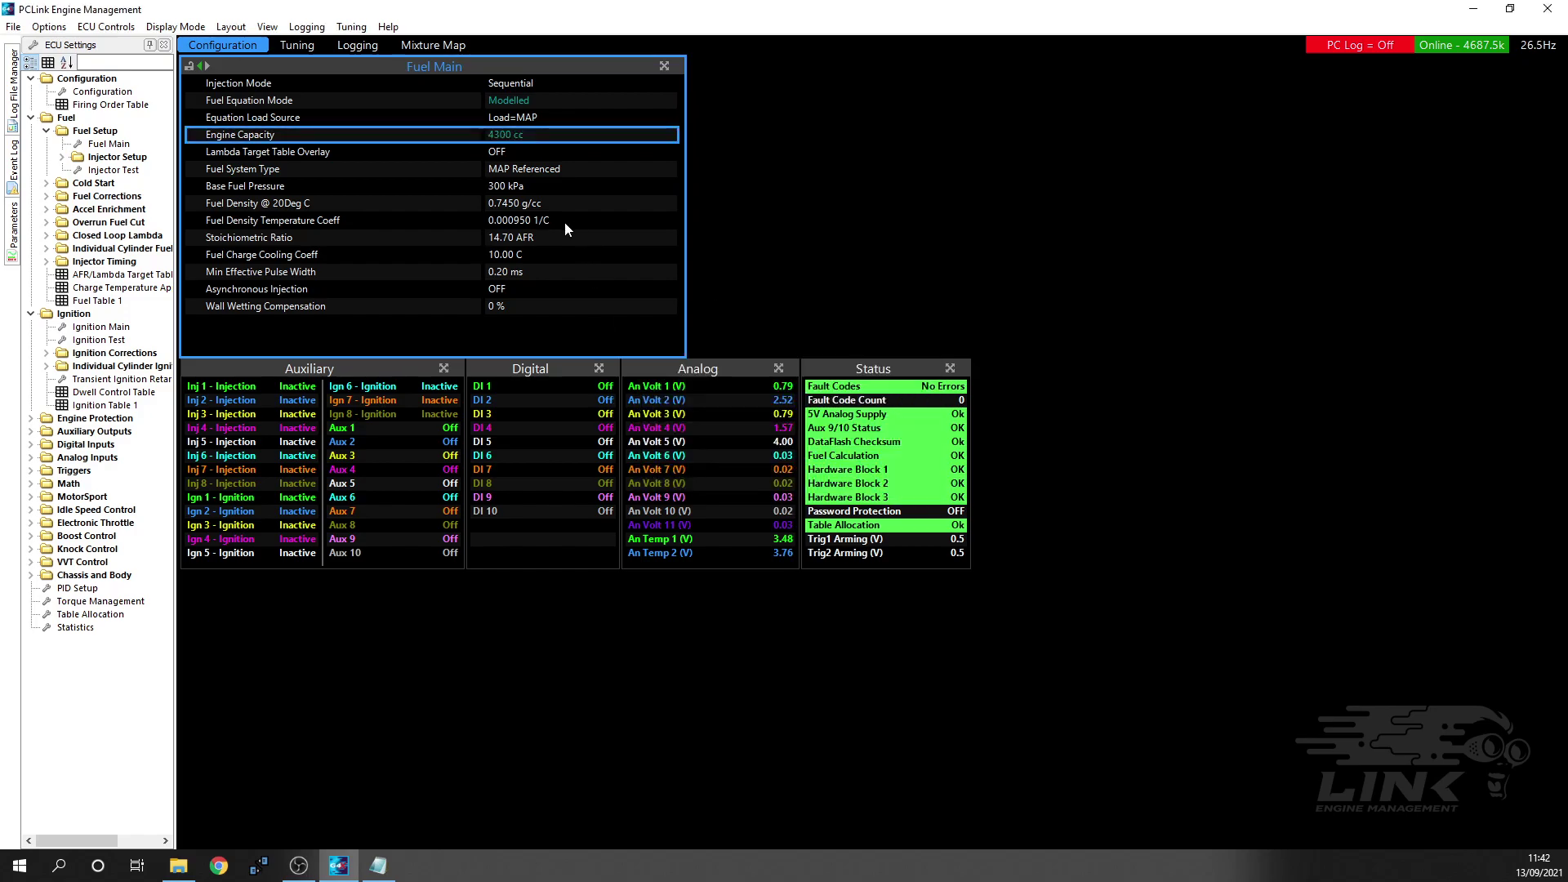
{"action": "left_click", "coordinate": [527, 169]}
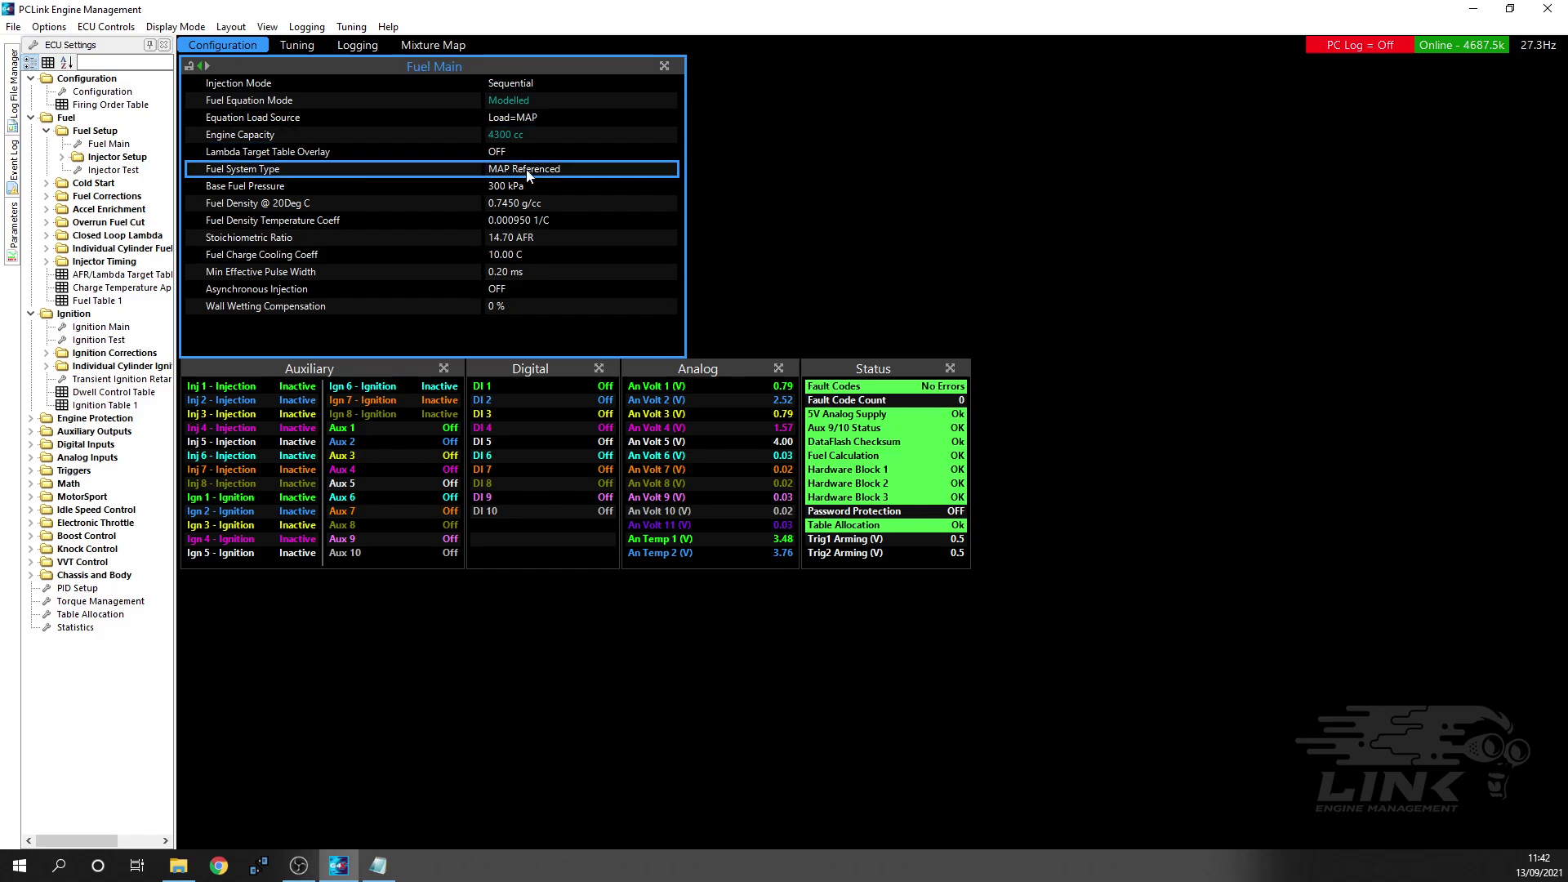
- Change Fuel System Type from MAP Referenced to FP Sensor
{"action": "double_click", "coordinate": [527, 171]}
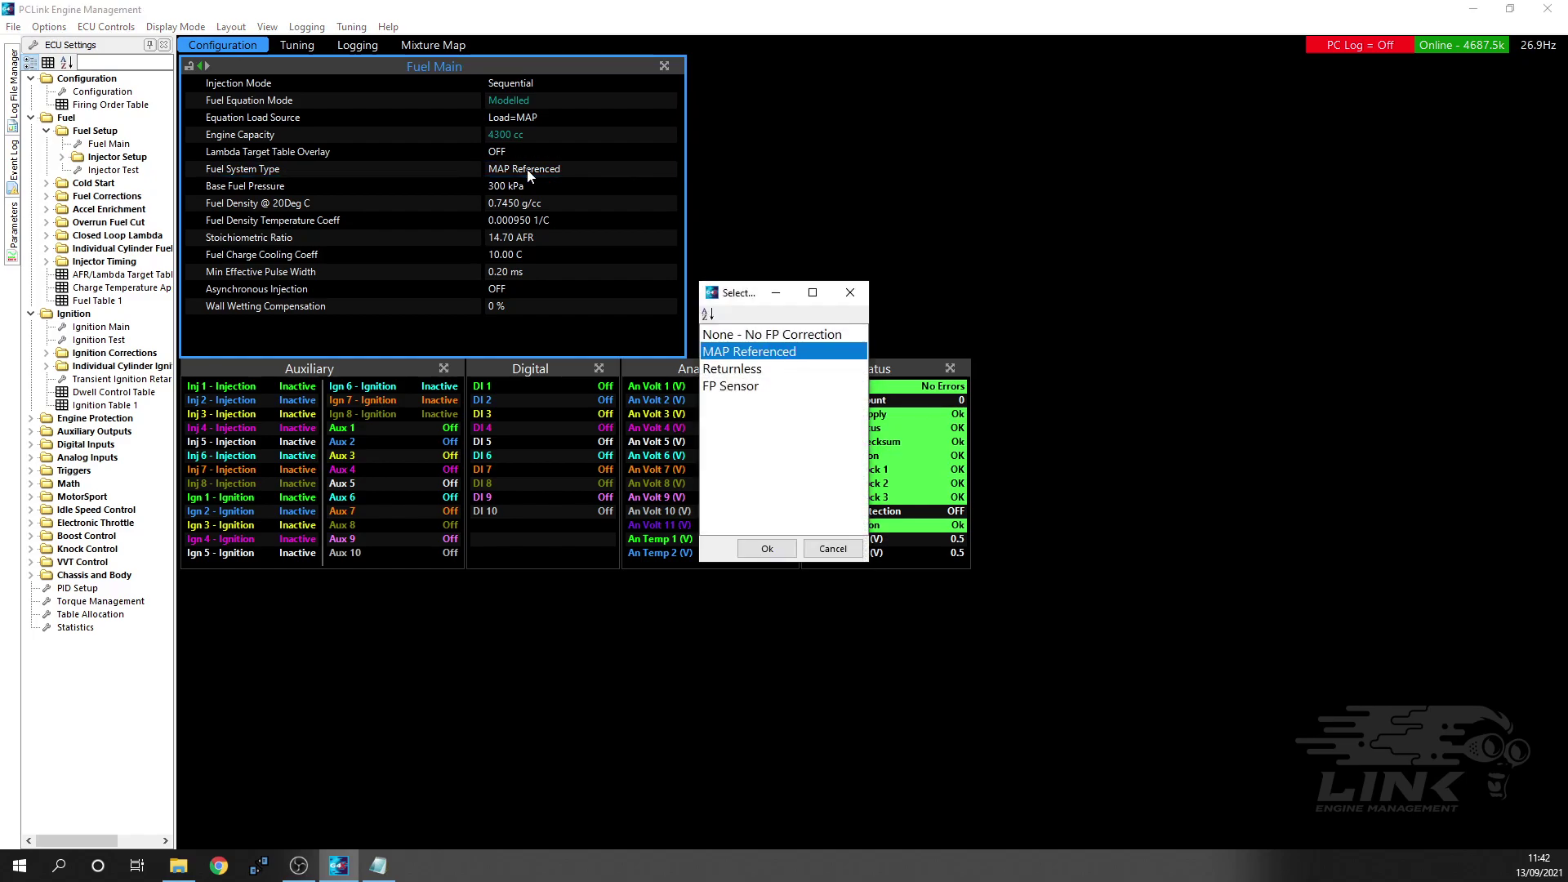
{"action": "left_click", "coordinate": [746, 371]}
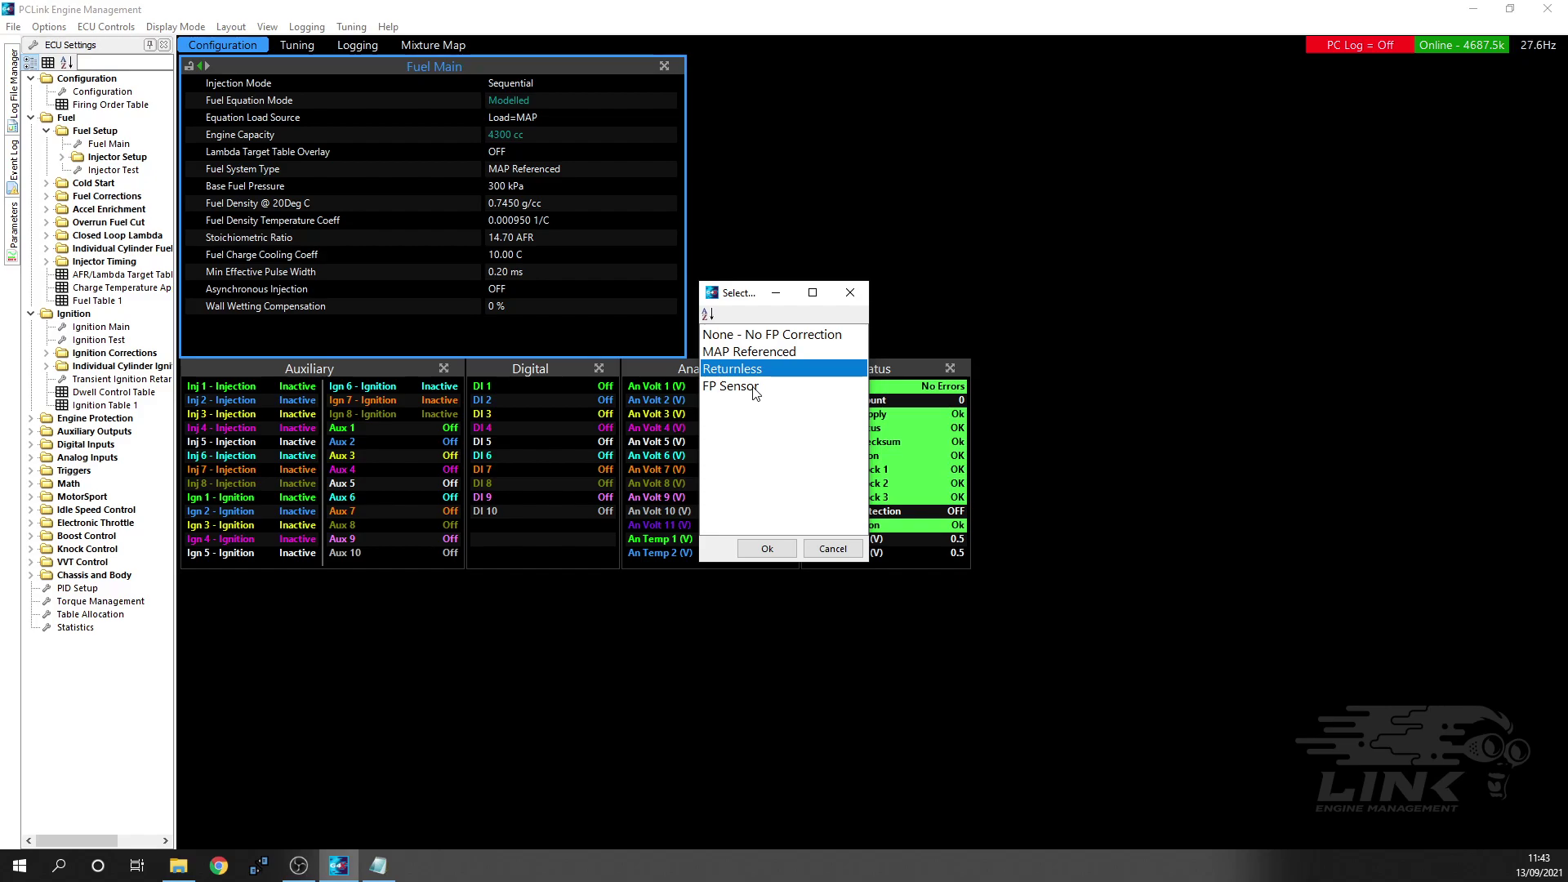
{"action": "left_click", "coordinate": [755, 386]}
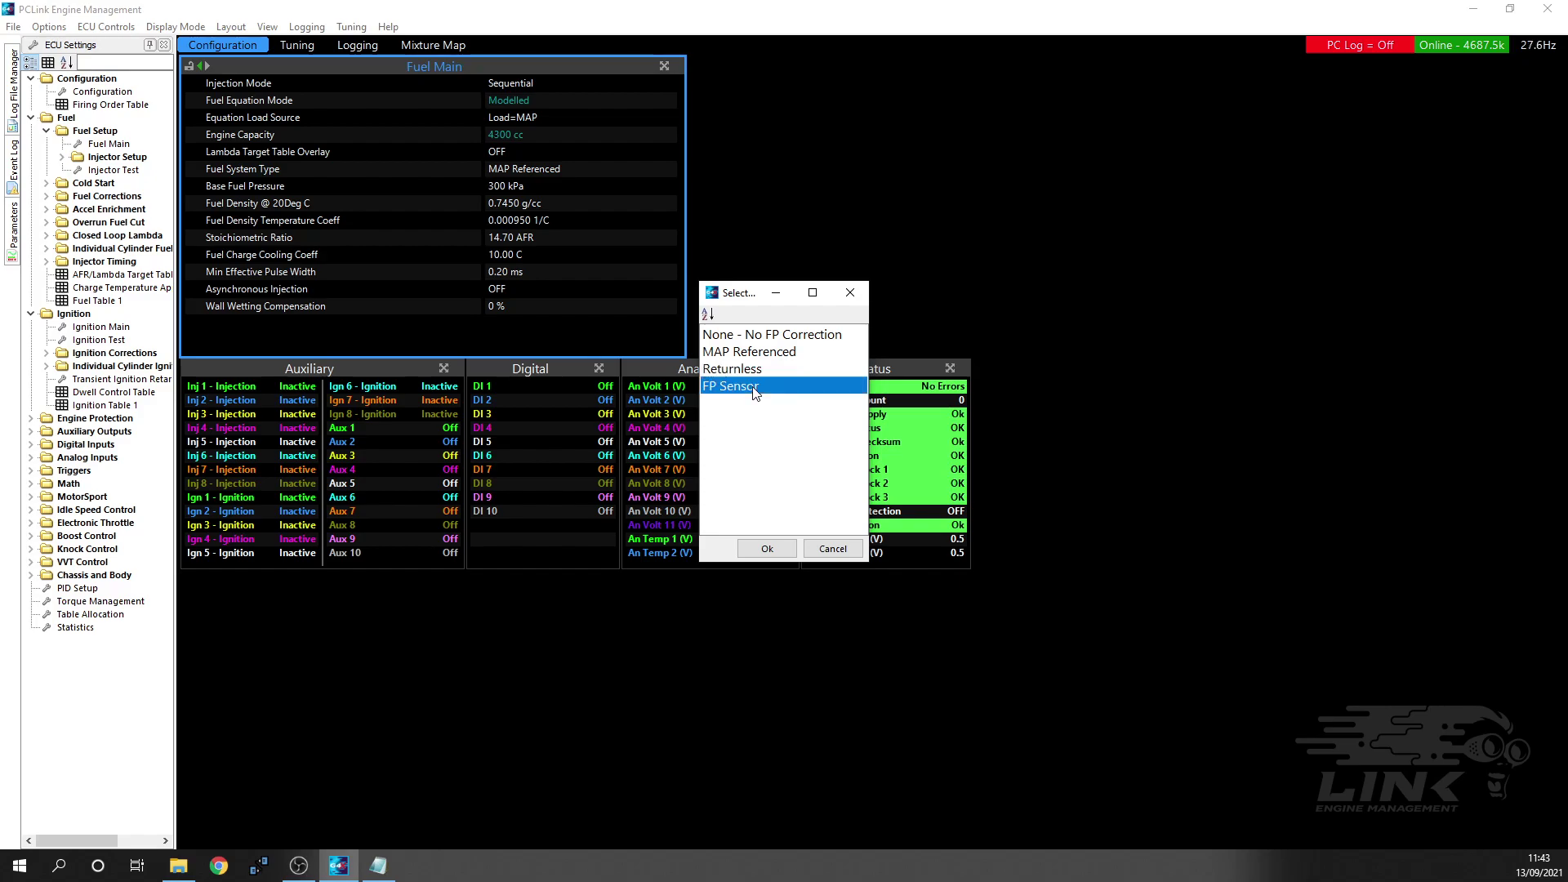
{"action": "left_click", "coordinate": [774, 548]}
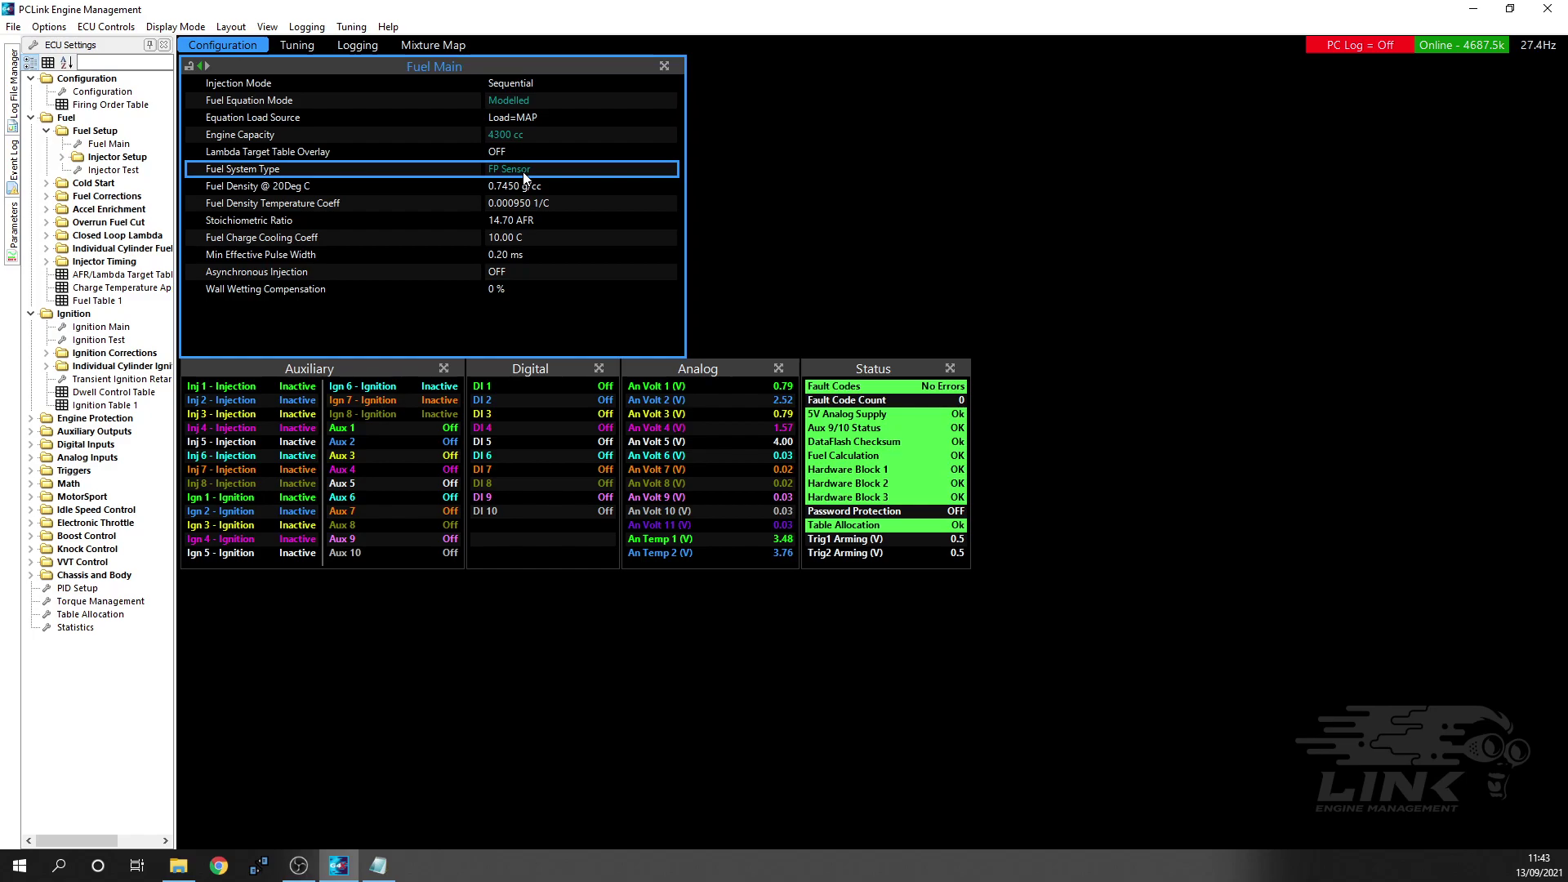
- Review the fuel density and stoichiometric ratio rows, then store the fuel settings to the ECU with F4
{"action": "left_click", "coordinate": [521, 185]}
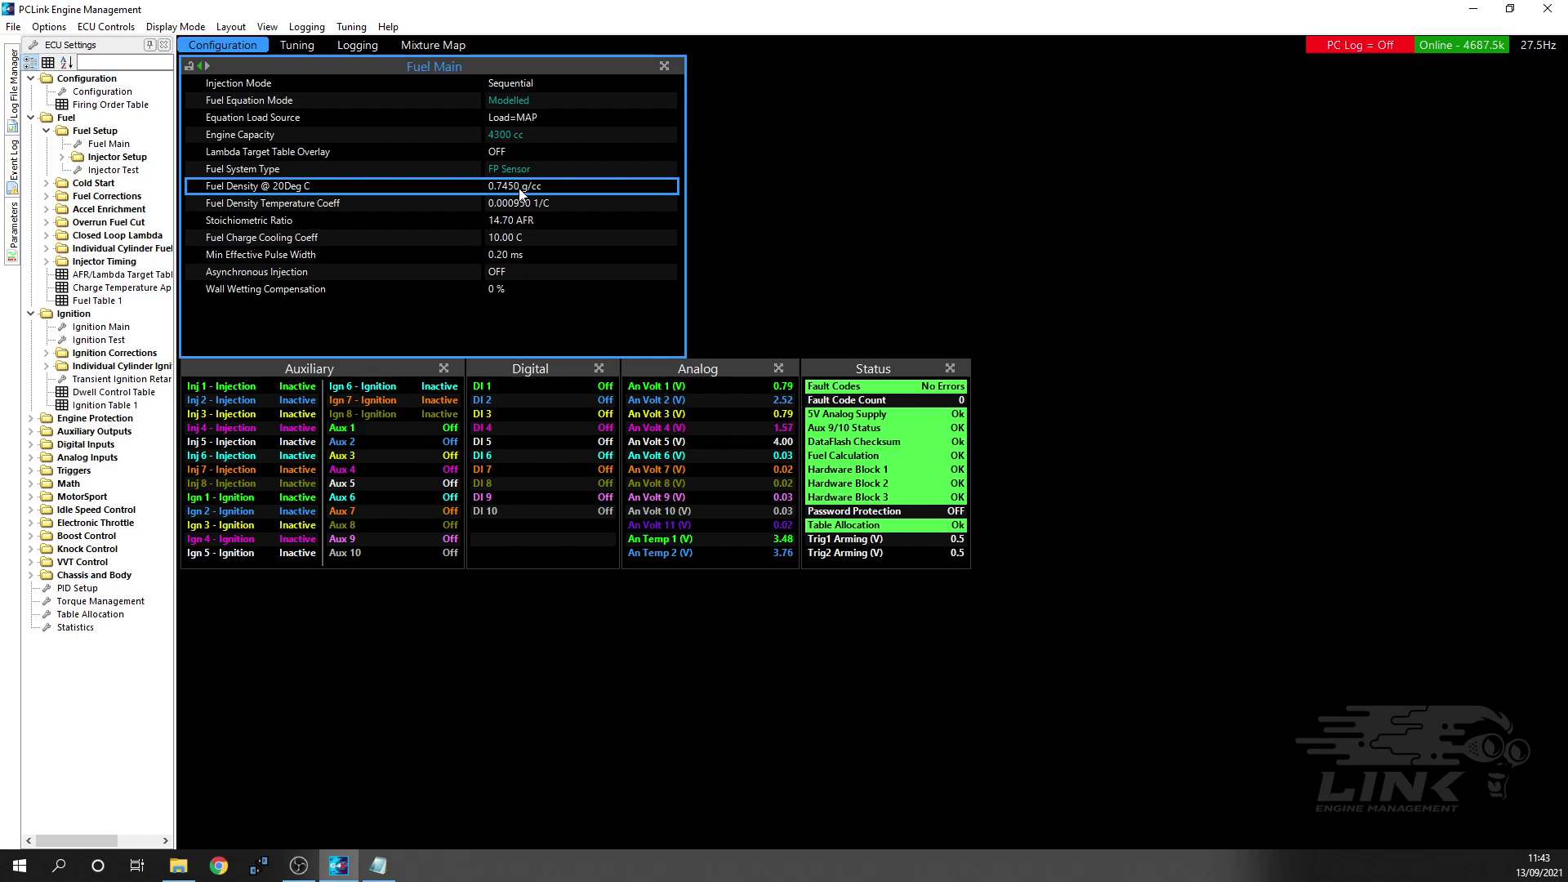
{"action": "left_click", "coordinate": [506, 204]}
{"action": "left_click", "coordinate": [508, 219]}
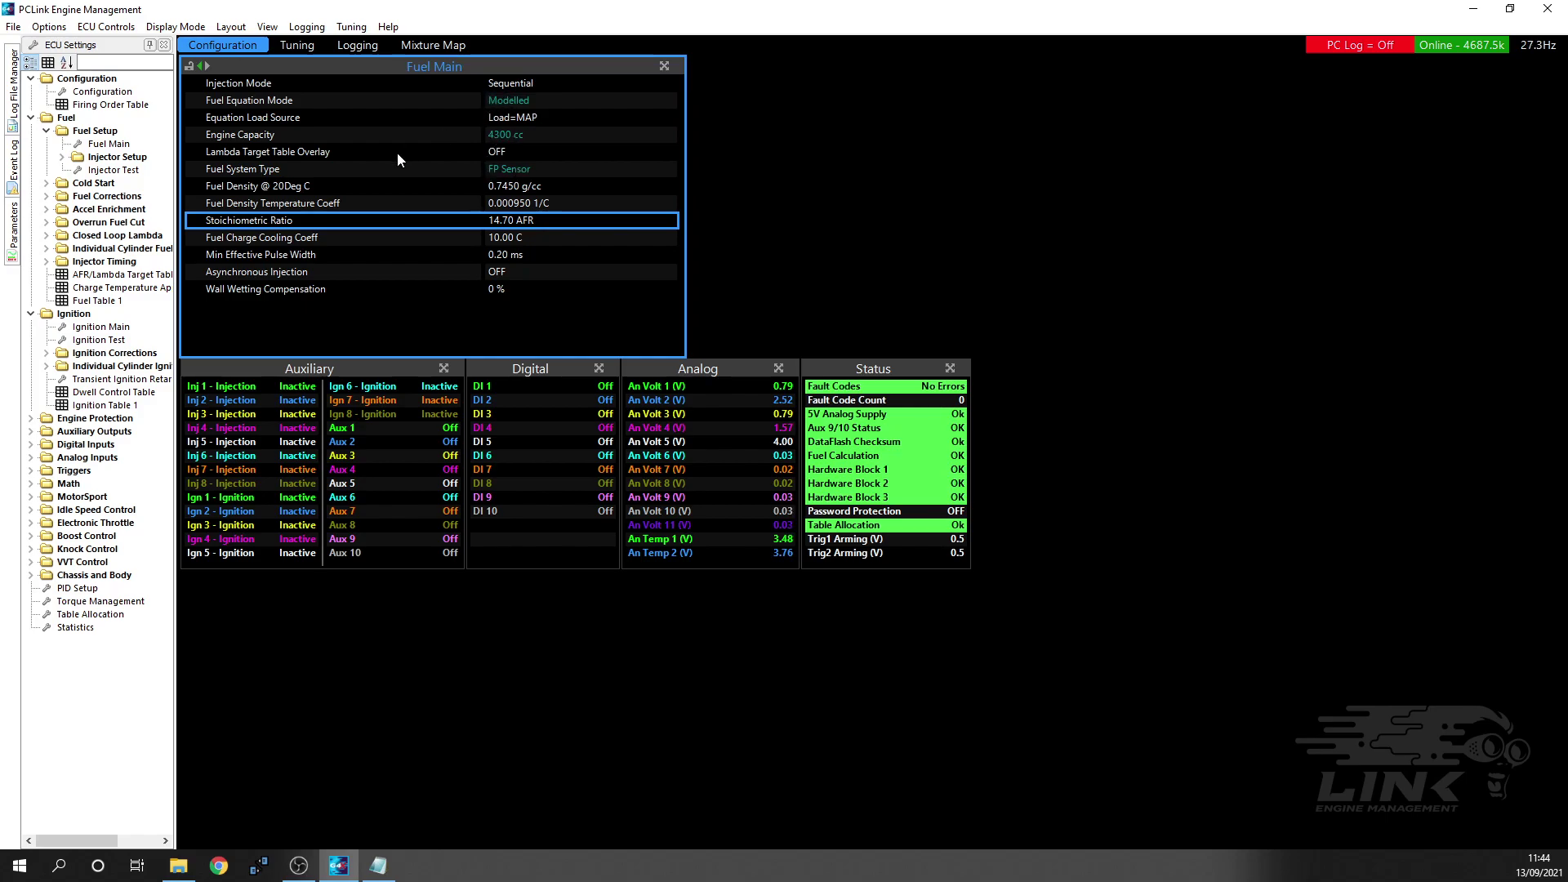
{"action": "key", "text": "F4"}
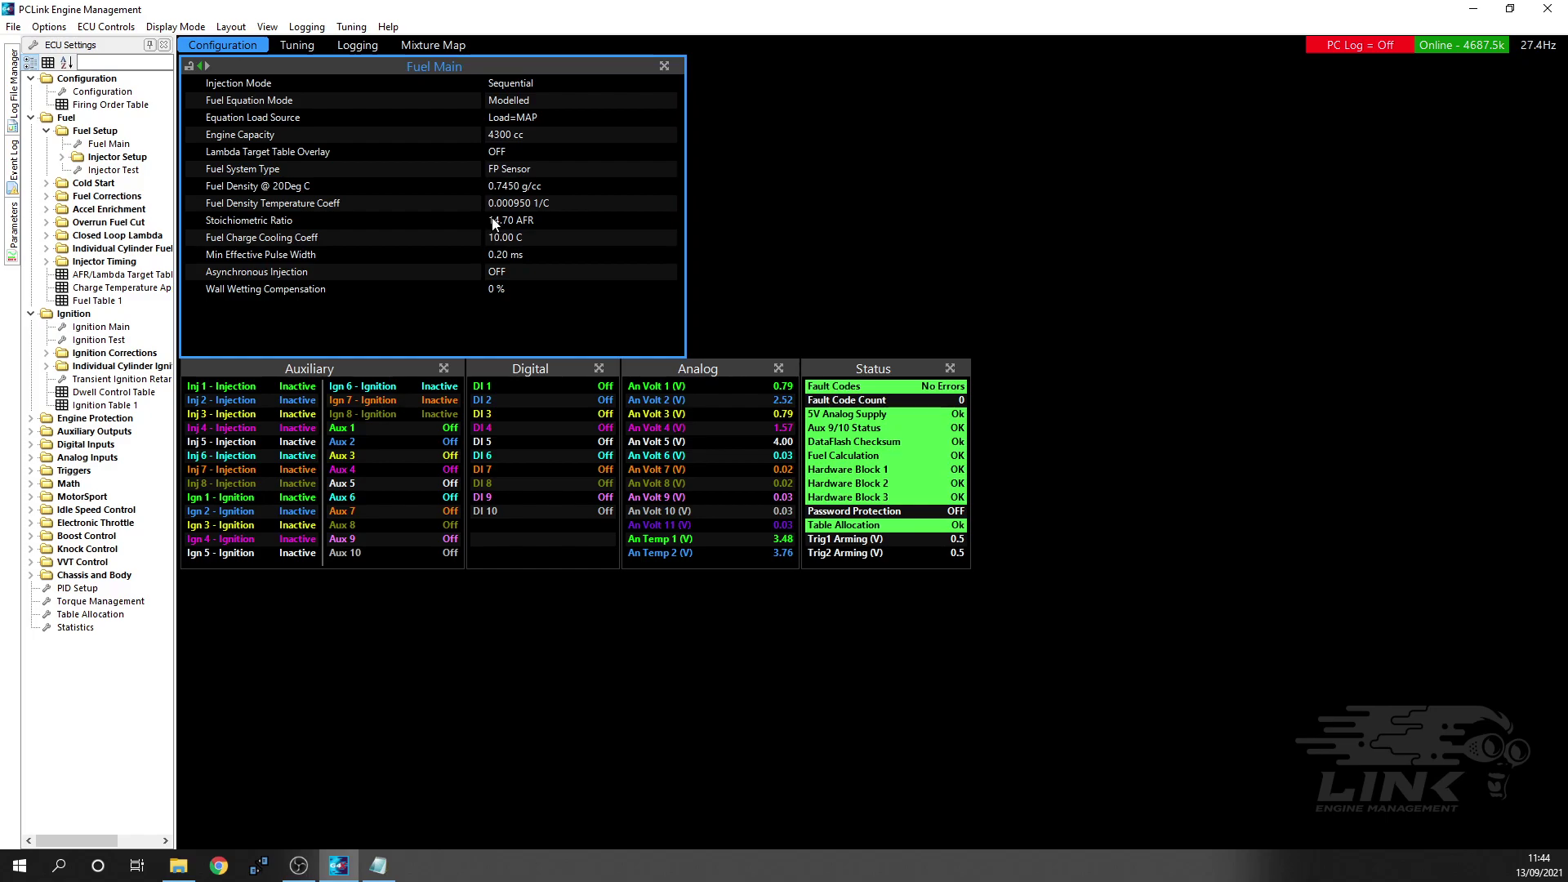
{"action": "left_click", "coordinate": [106, 27]}
{"action": "left_click", "coordinate": [178, 108]}
- Open Ignition Main and list the ignition modes, with Direct Spark current
{"action": "left_click", "coordinate": [92, 328]}
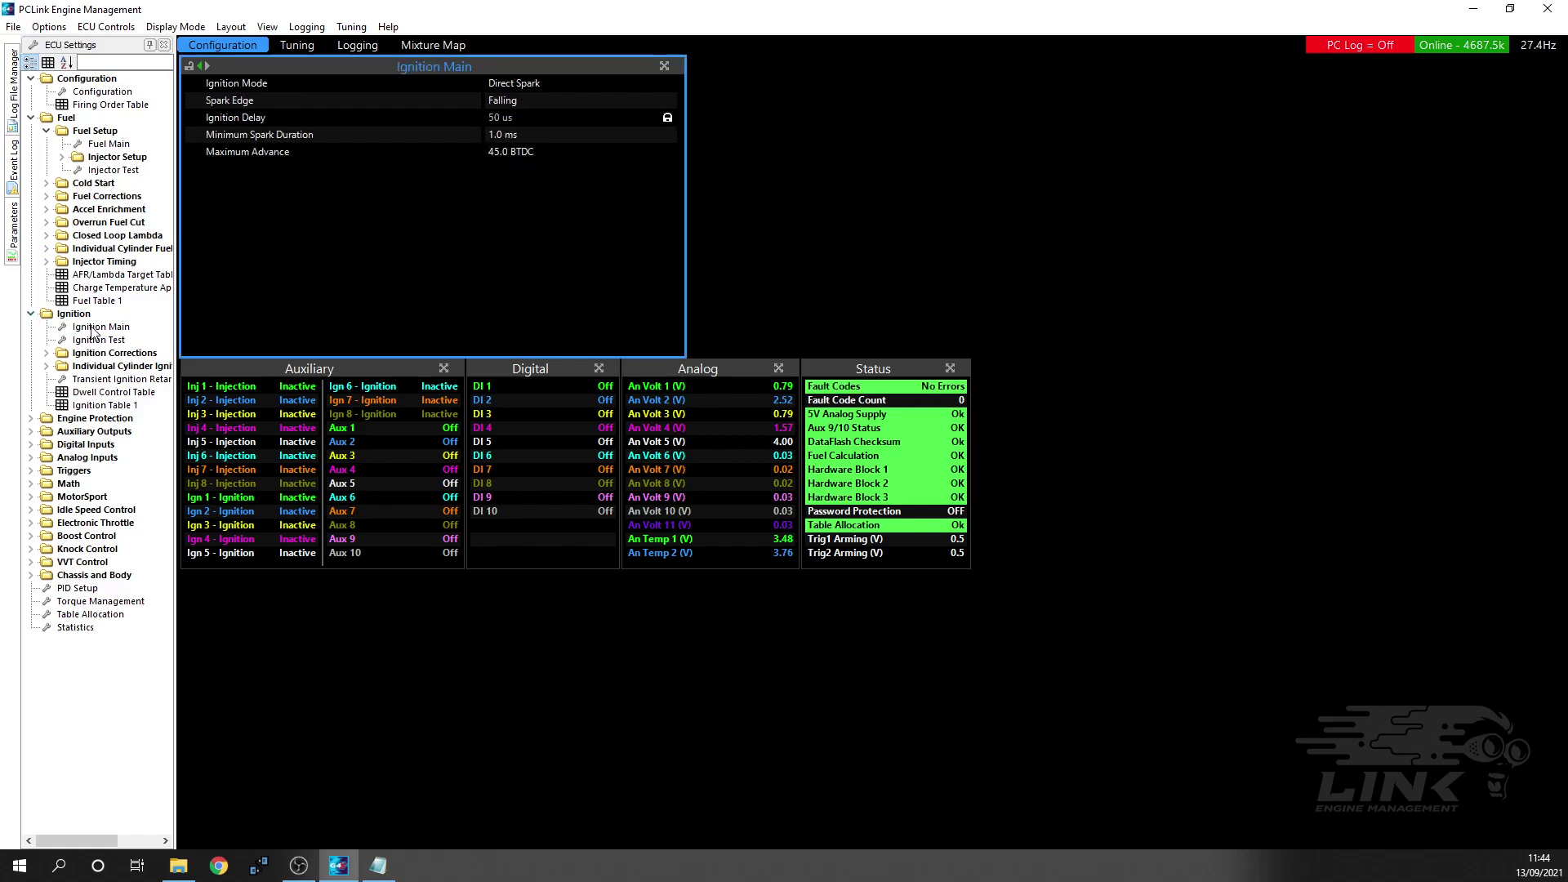
{"action": "double_click", "coordinate": [525, 83]}
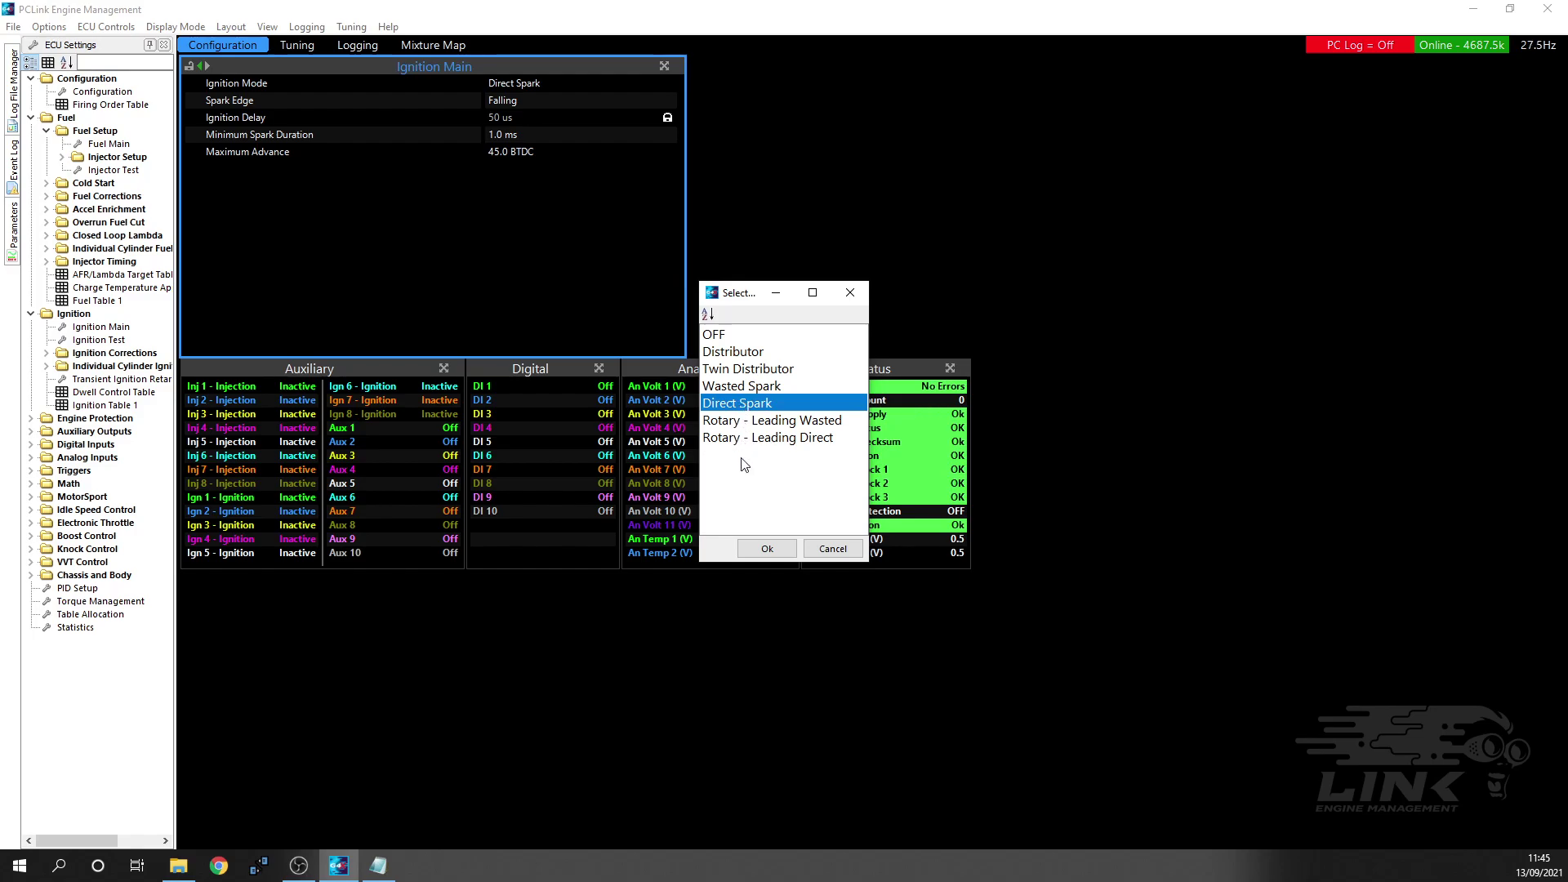
{"action": "left_click", "coordinate": [772, 550]}
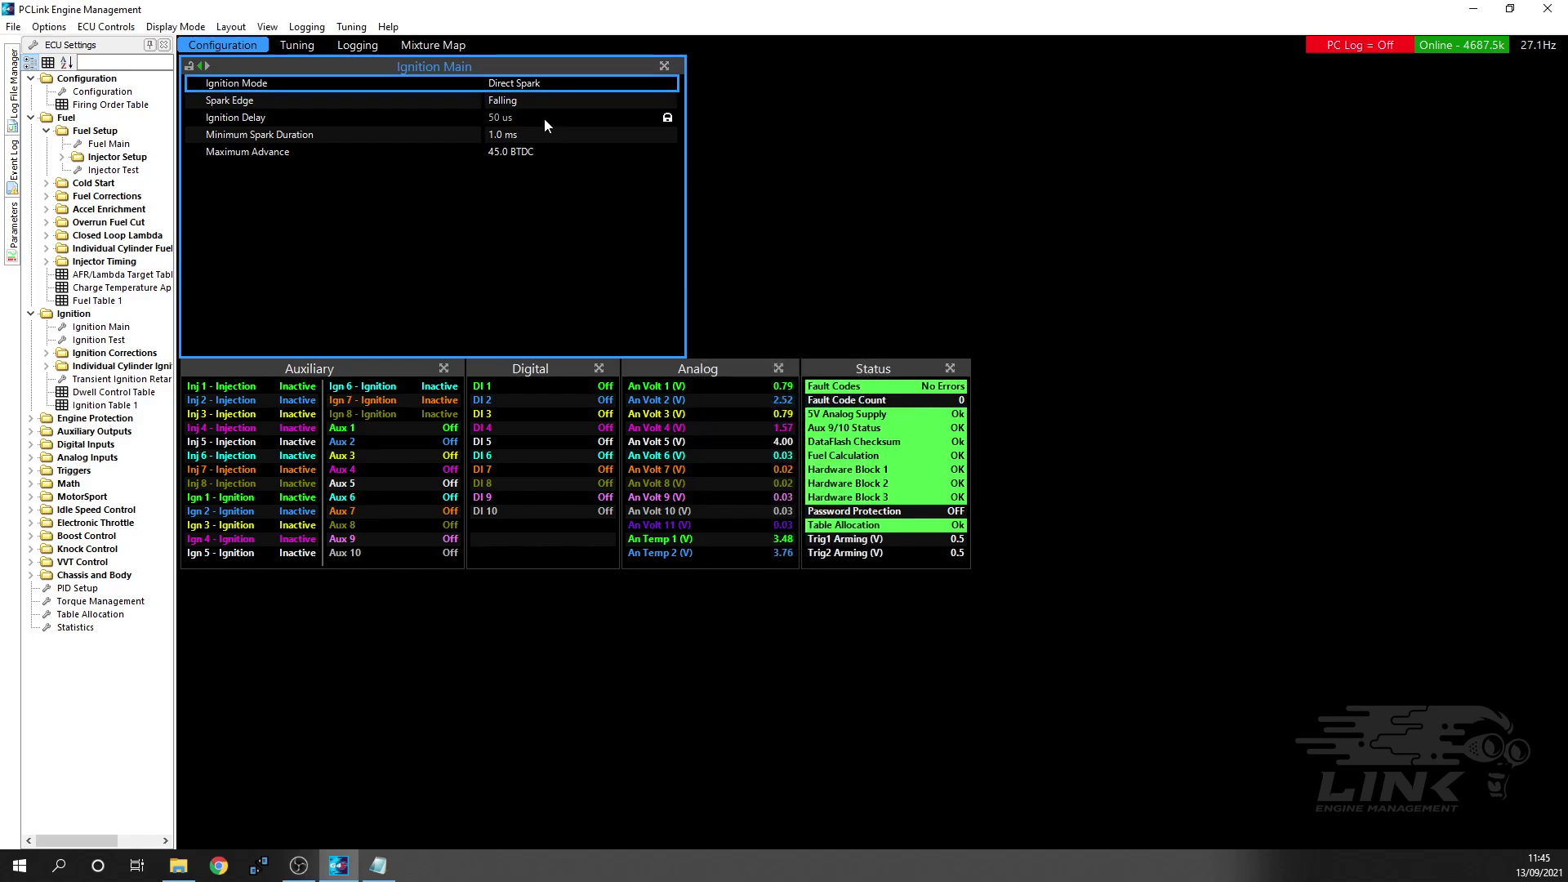
{"action": "left_click", "coordinate": [520, 103]}
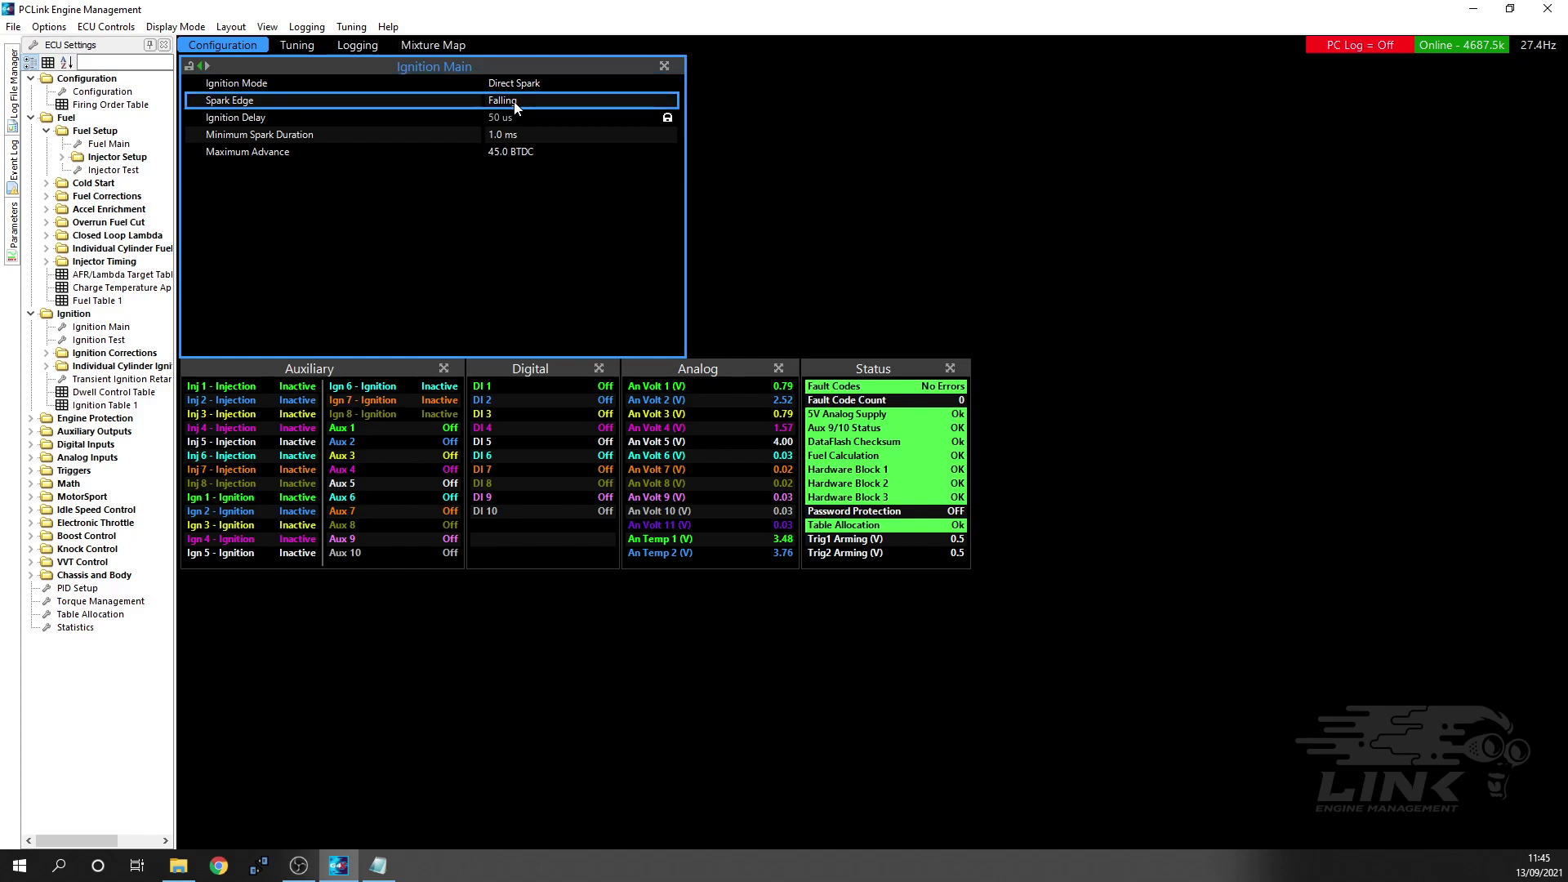
{"action": "double_click", "coordinate": [516, 107]}
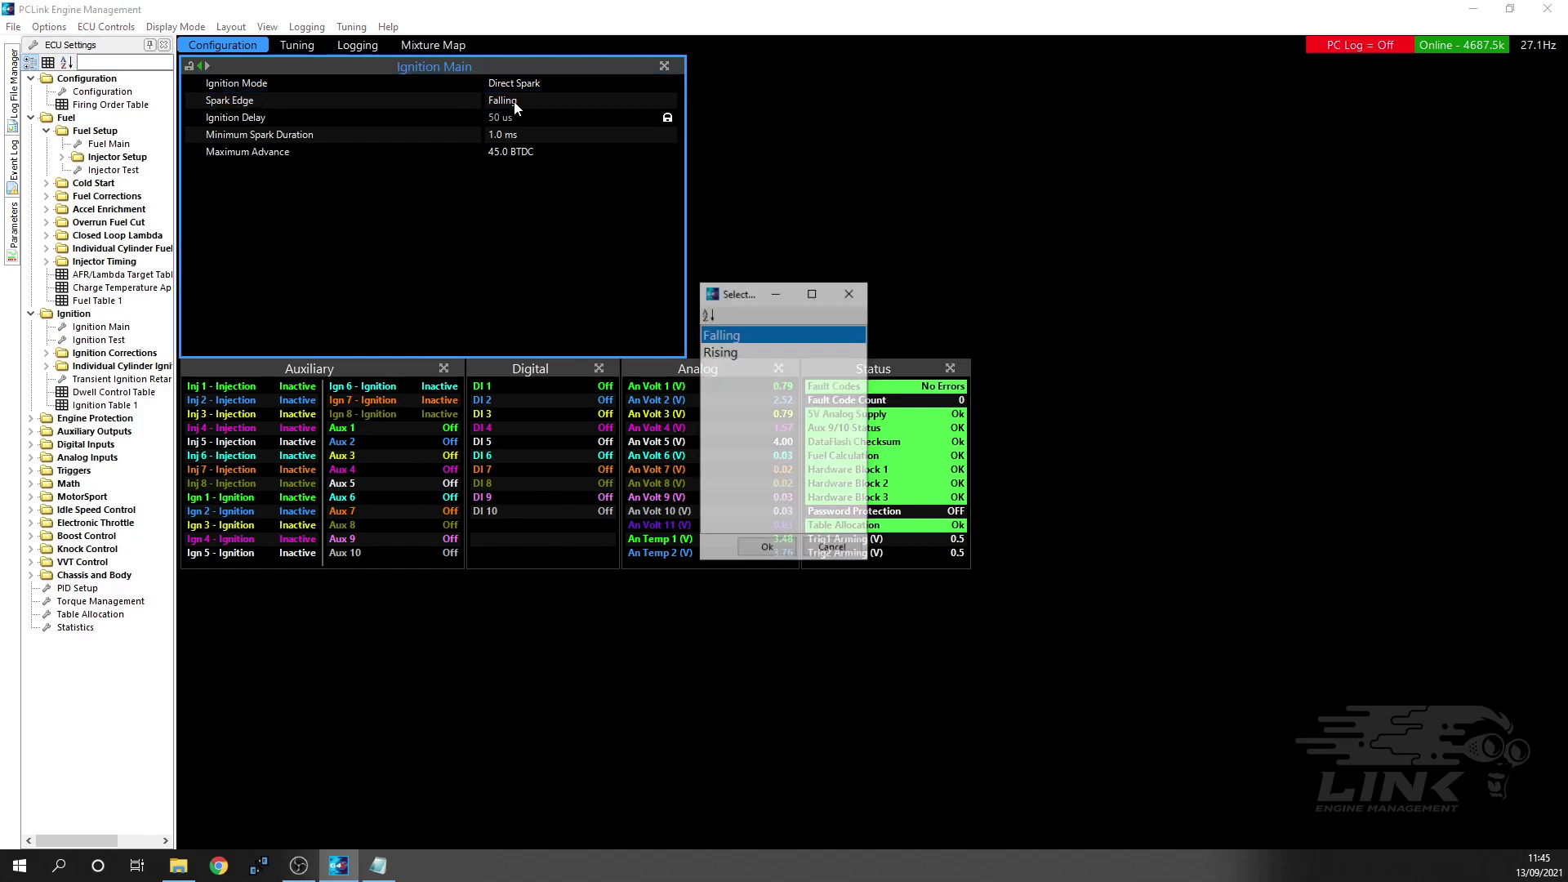
{"action": "left_click", "coordinate": [804, 535]}
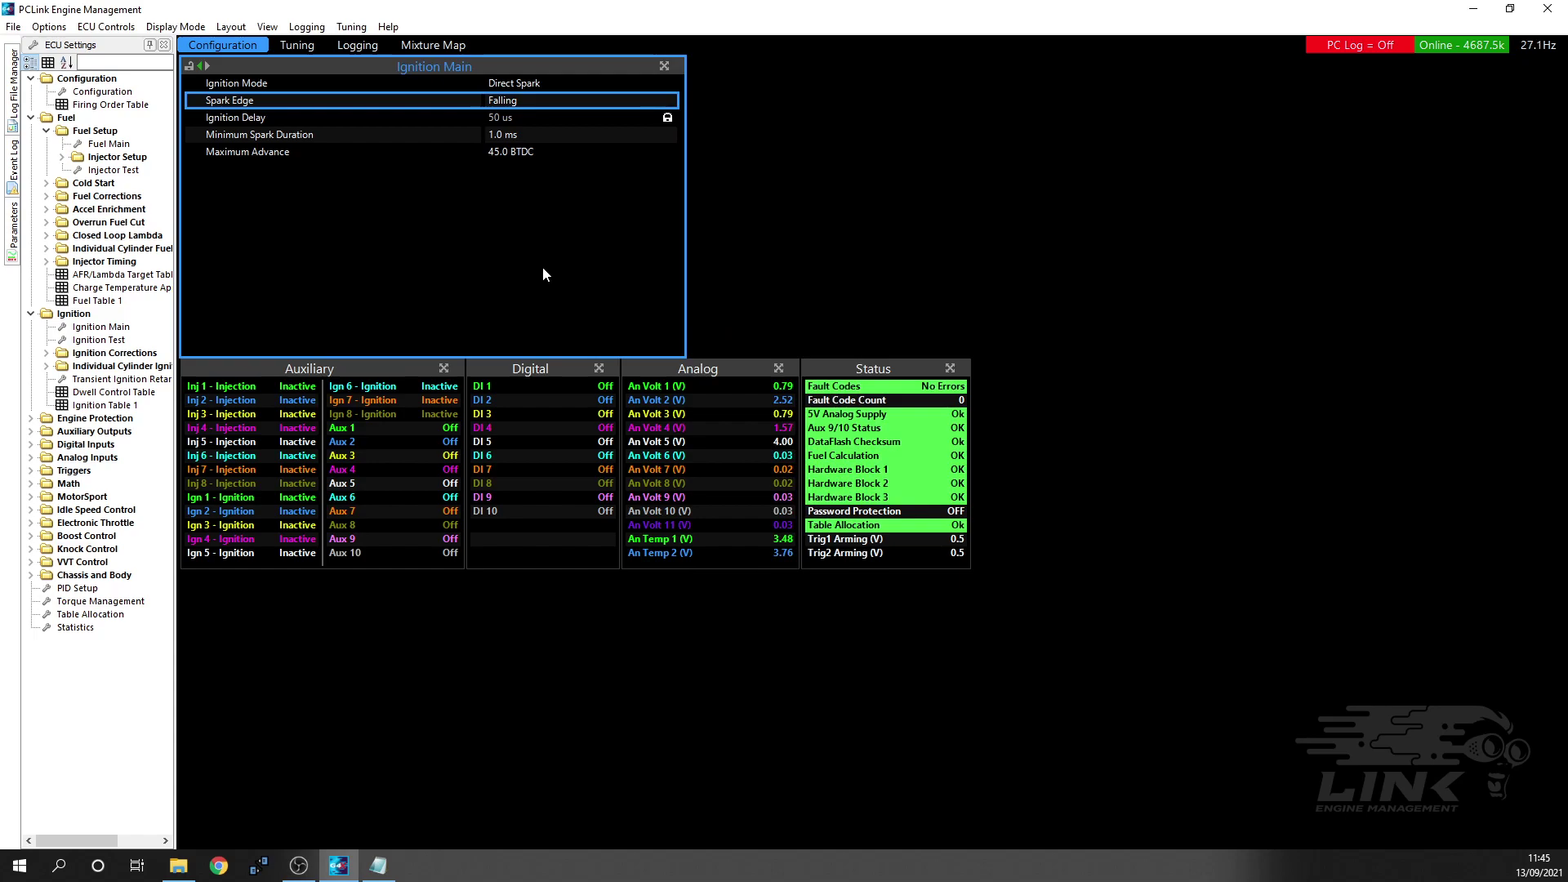